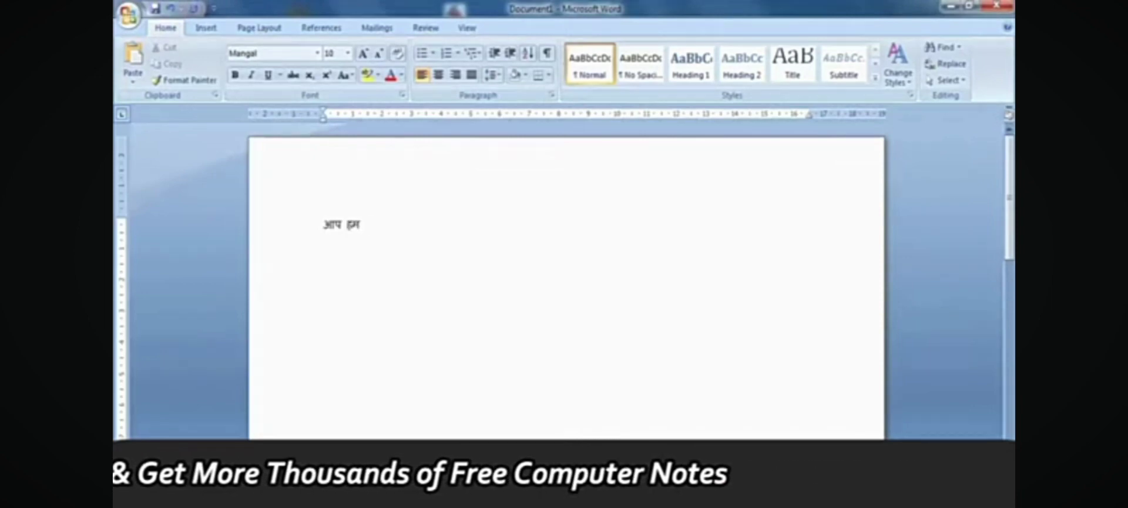
Continue the line after "आप हम" with the text "एम0एस0 वर्ड में टाइपिंग करना सीखेंगे"
text(एम०)
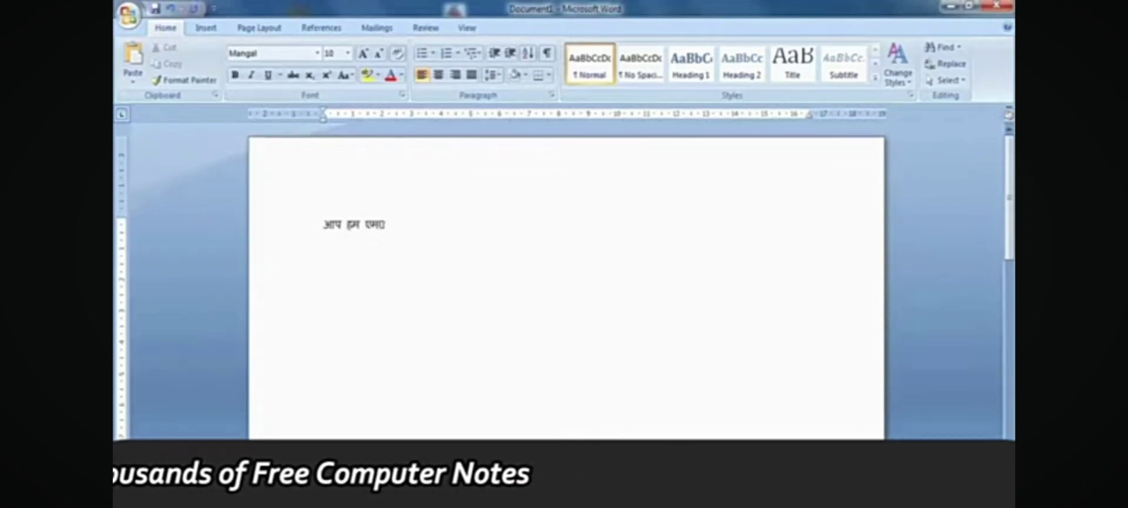
text(एस० वर्ड मे)
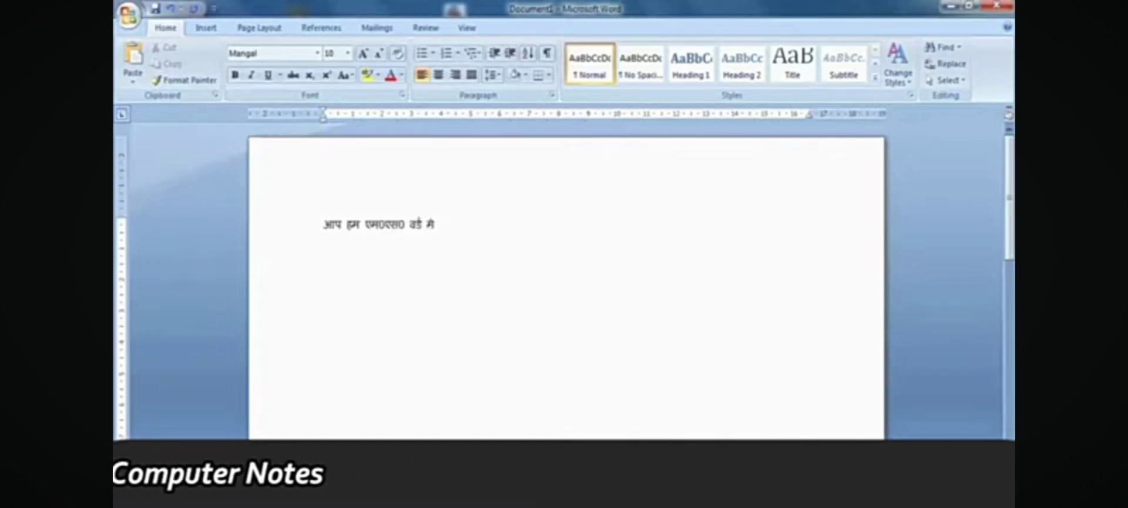
text( टाइ)
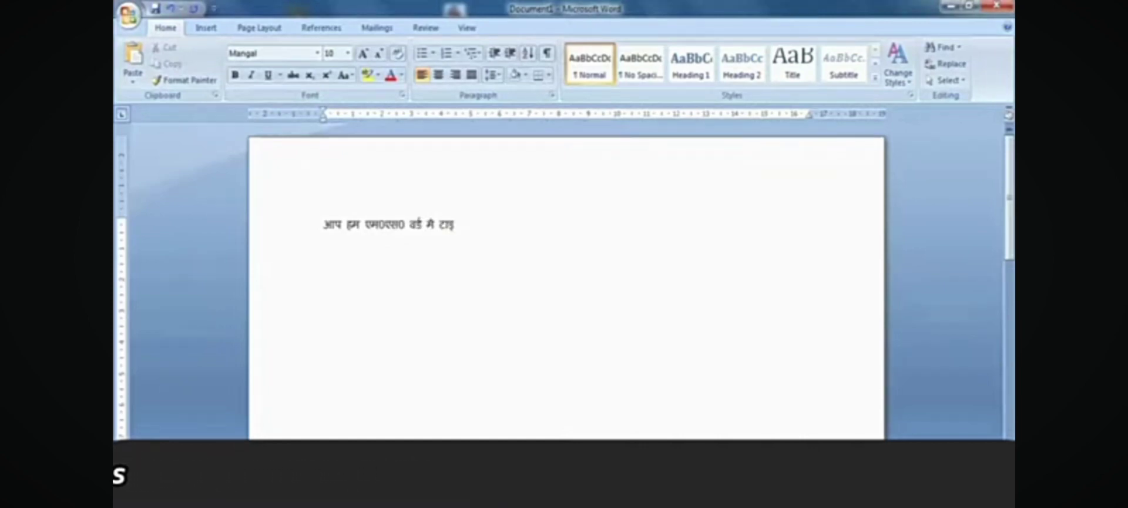
text(पिंग करन)
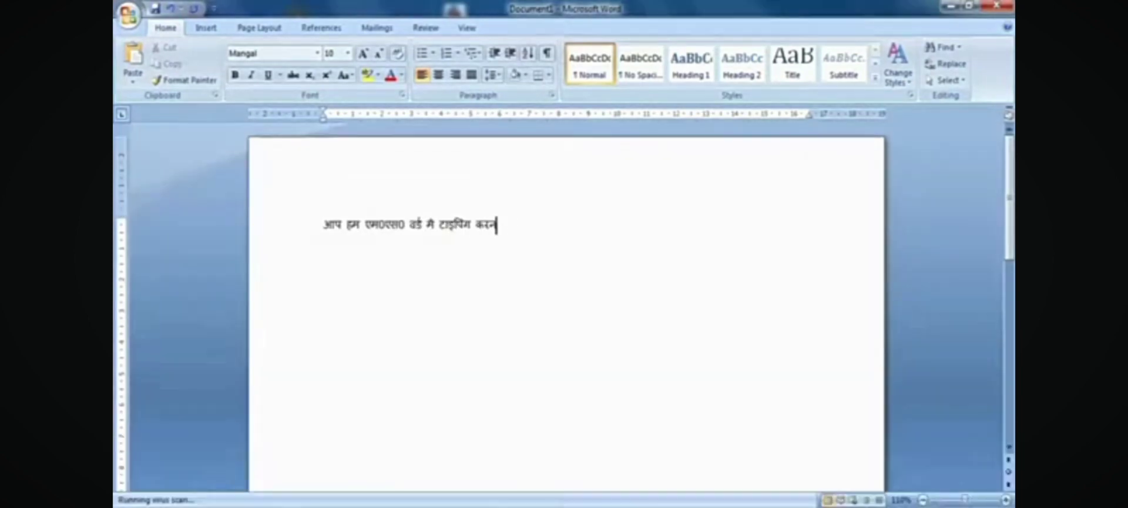
text(ा सीखेंगे)
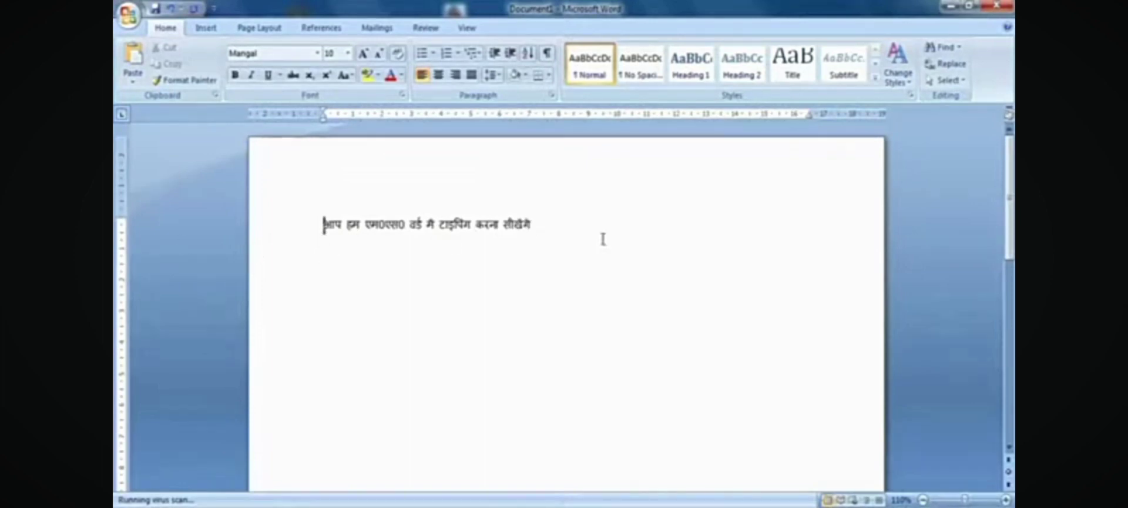
Practise selecting the first word "आप" in the line and clear the selection
click(545, 224)
click(327, 227)
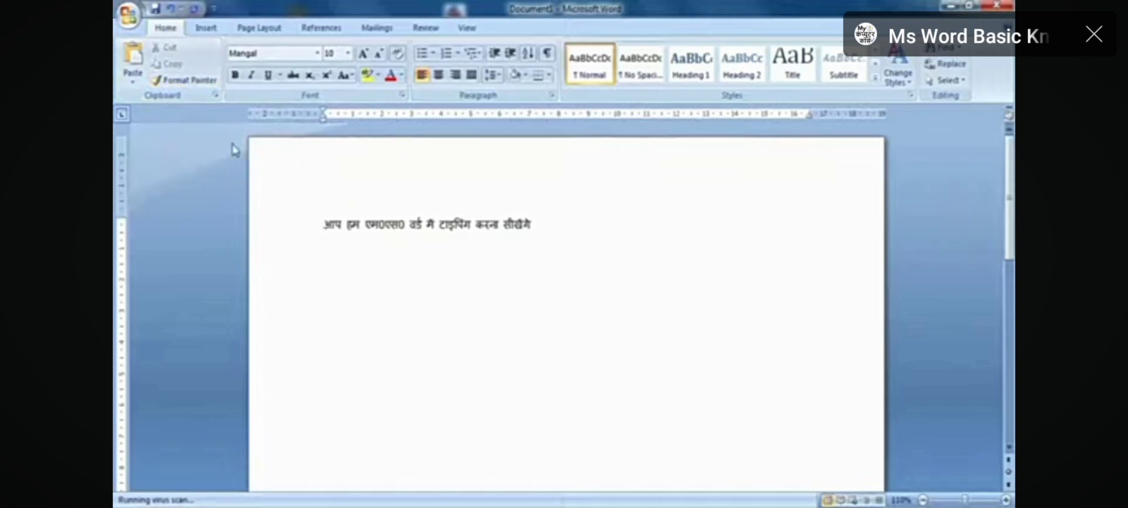
drag(342, 226, 322, 226)
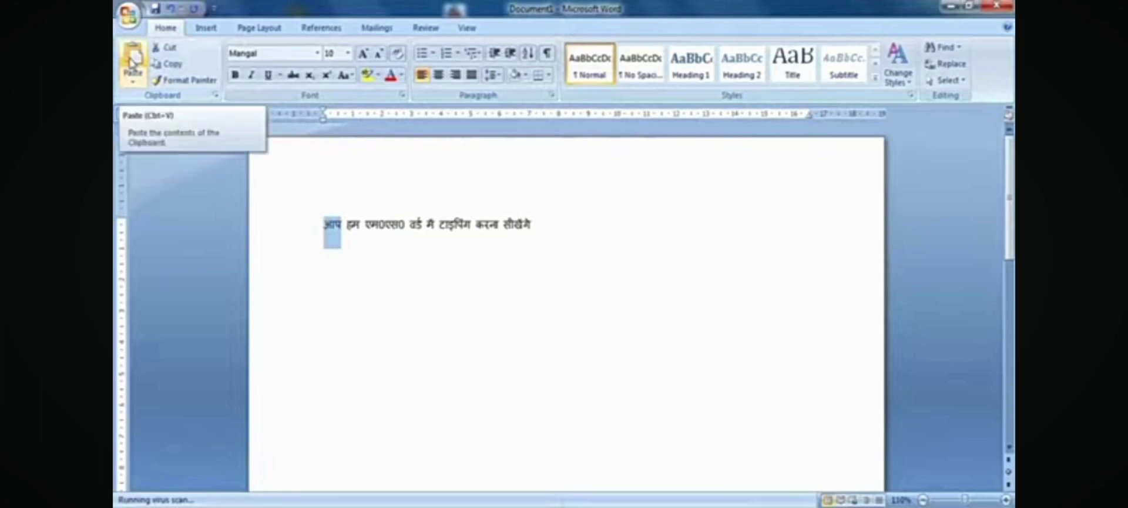
click(373, 218)
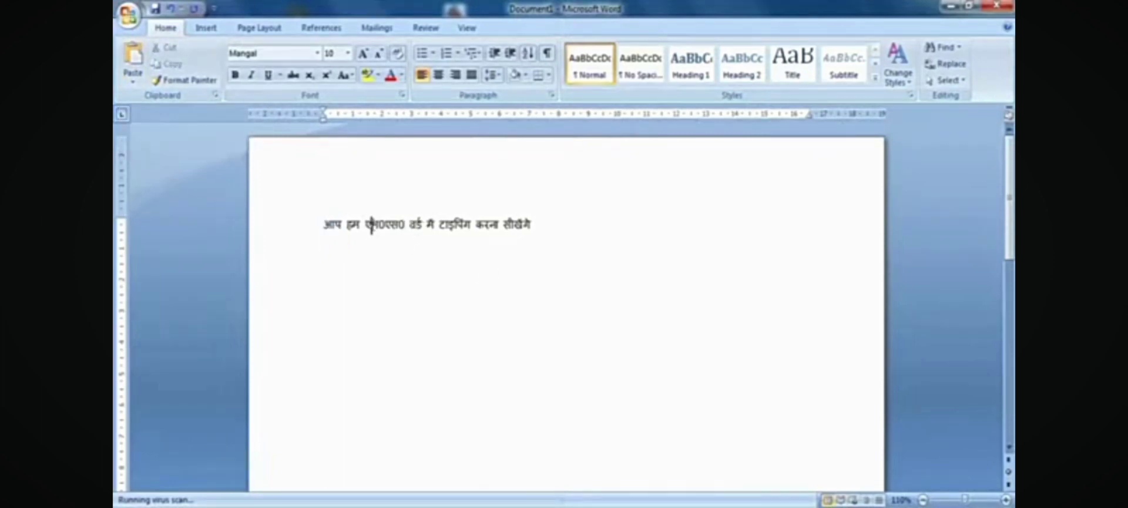
drag(342, 224, 323, 230)
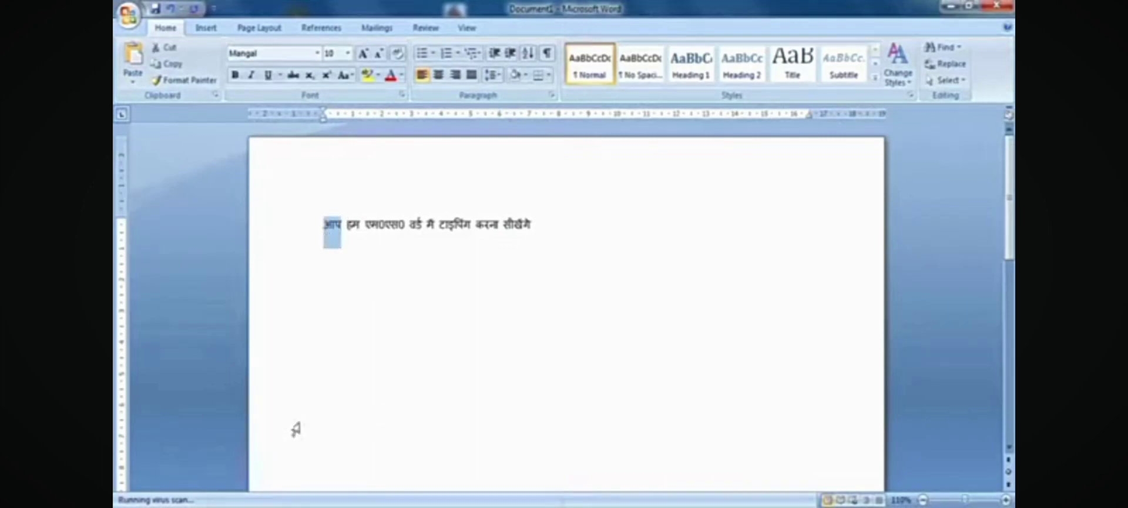
click(340, 226)
drag(342, 227, 324, 232)
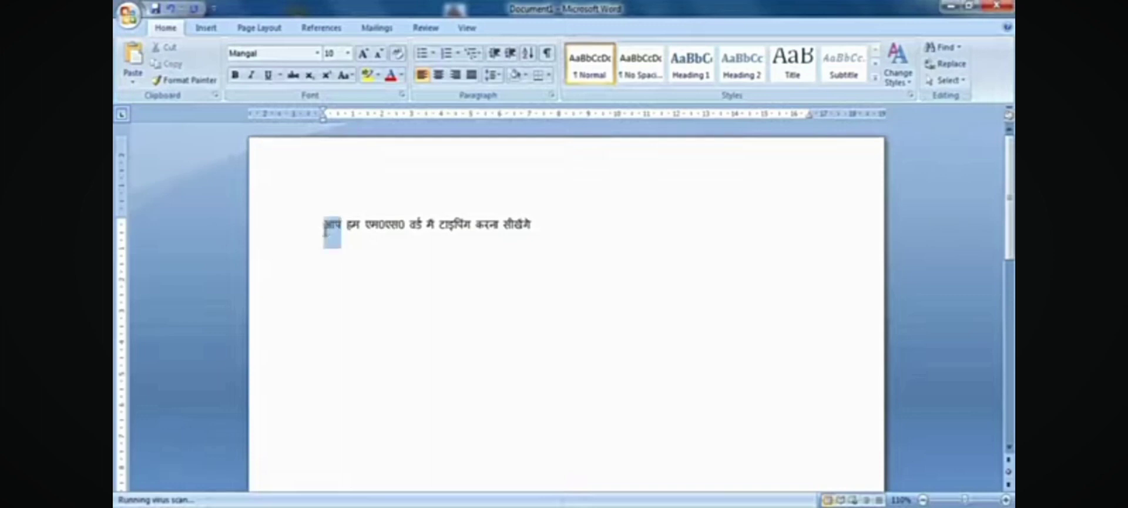
click(342, 233)
Extend a selection character by character from the start of the line through "टाइपिंग", and clear it
key(Home)
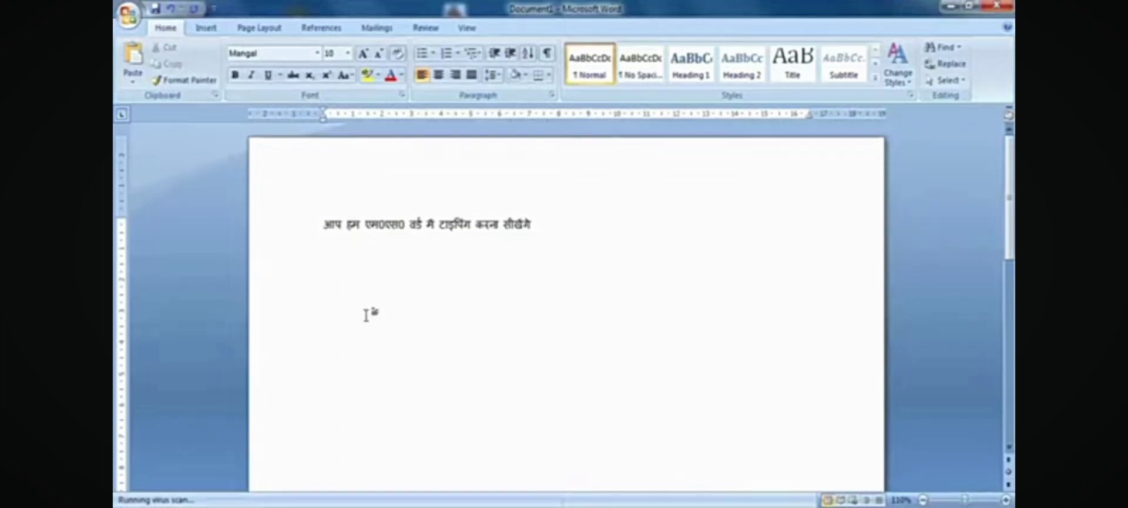
key(shift+Right)
key(shift+Right)
key(shift+Right)
key(shift+Right)
key(shift+Right)
key(shift+Right)
key(shift+Right)
key(shift+Right)
key(shift+Right)
key(shift+Right)
key(shift+Right)
key(shift+Right)
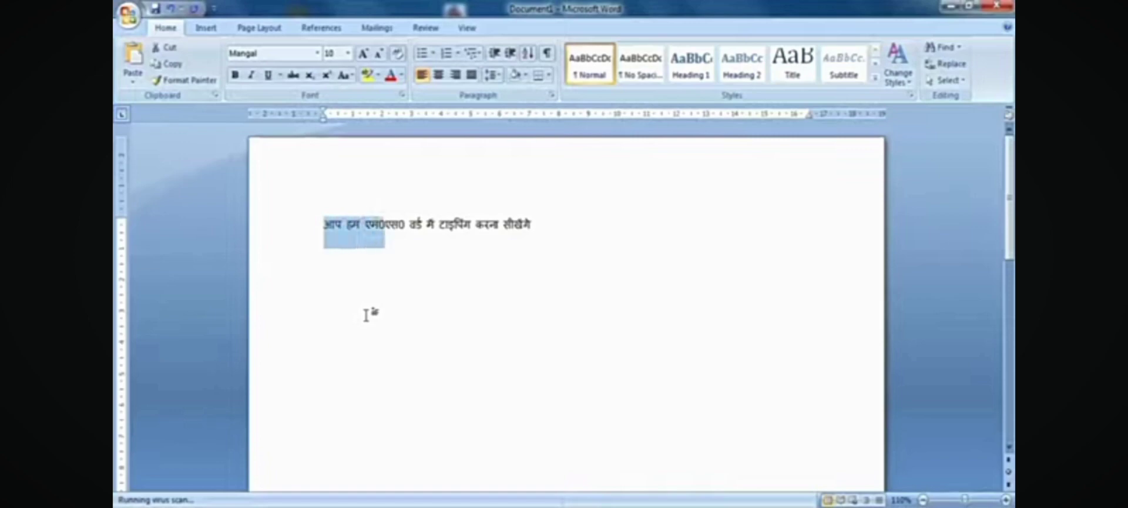
key(shift+Right)
key(shift+Right)
key(shift+Right)
key(shift+Right)
key(shift+Right)
key(shift+Right)
key(shift+Right)
key(shift+Right)
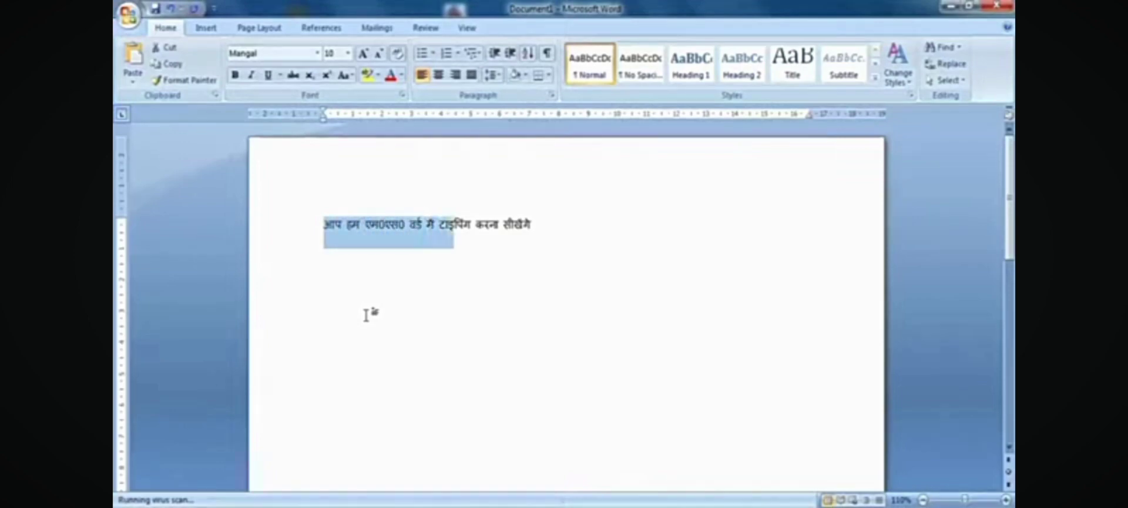
key(shift+Right)
key(shift+Right)
key(shift+Right)
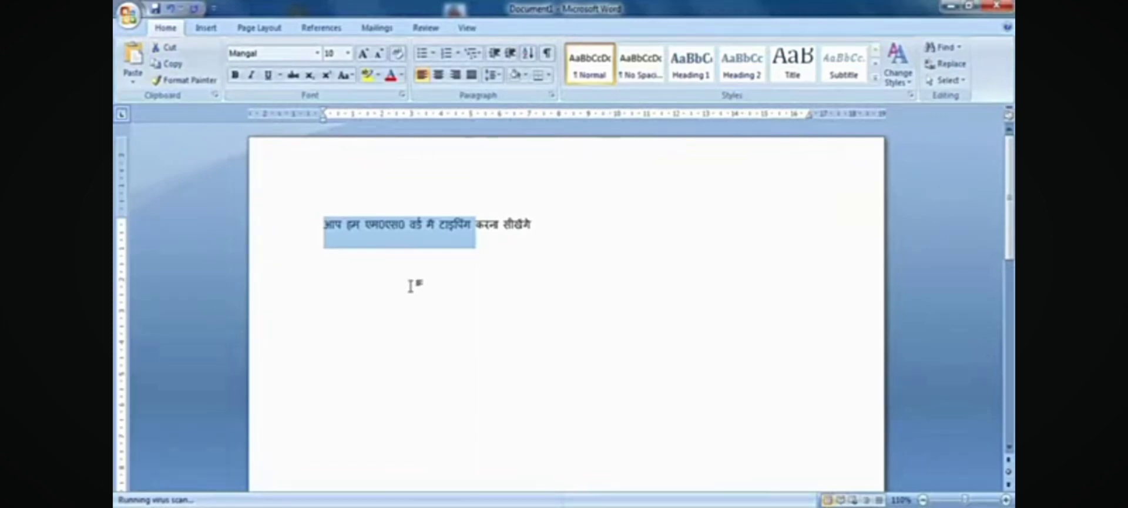
click(433, 249)
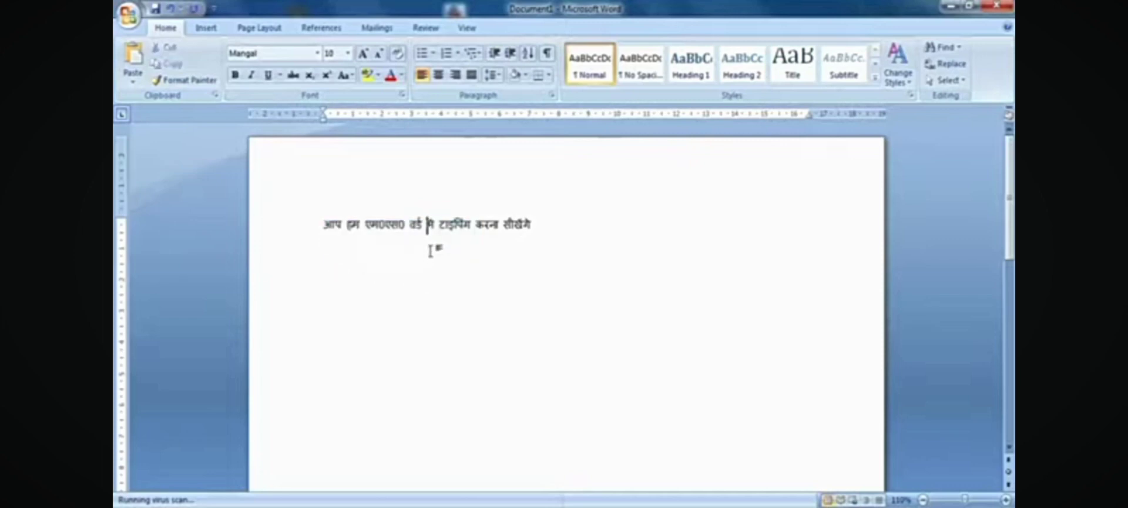
Copy the words "एम0एस0 वर्ड" from the sentence and display the Clipboard contents
drag(426, 226, 365, 227)
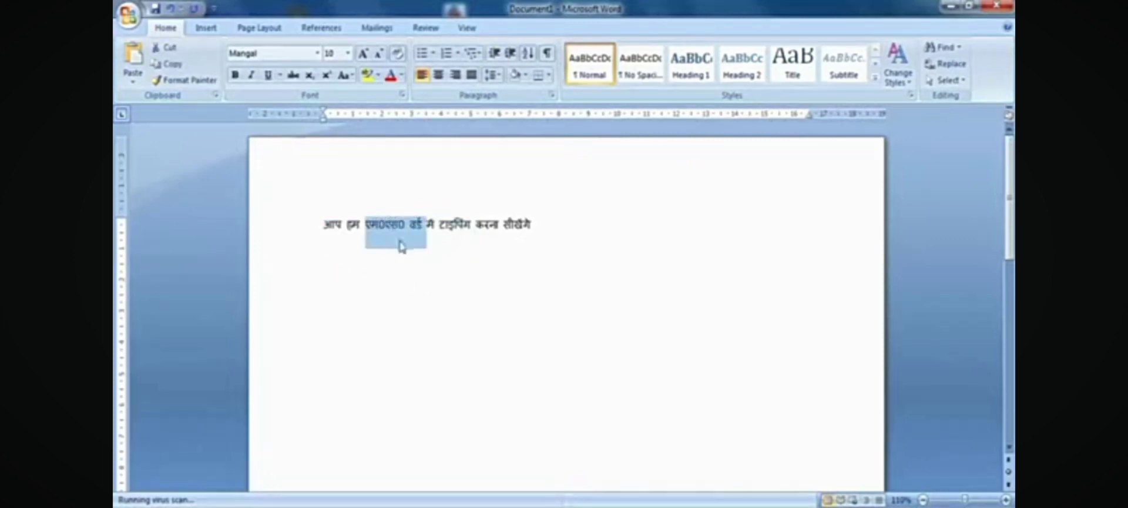
click(161, 65)
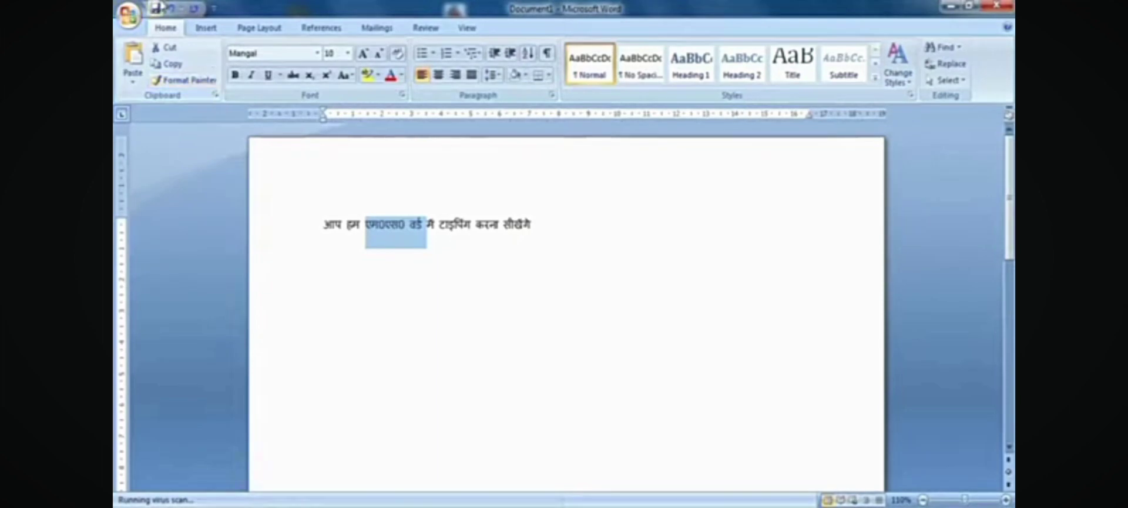
click(218, 98)
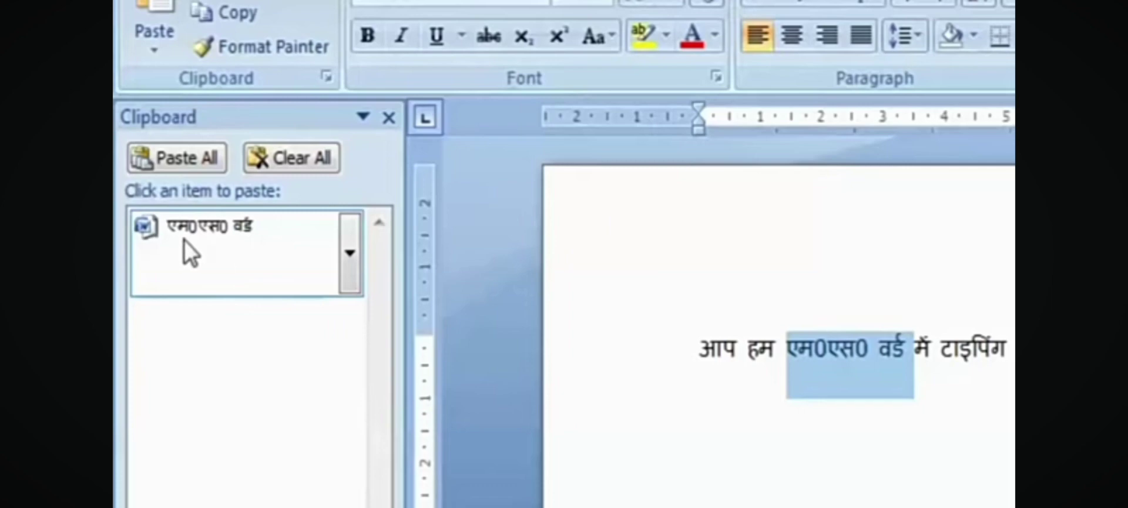
Paste the copied "एम0एस0 वर्ड" slightly beyond the end of the sentence, and look at its paste formatting options without changing them
click(620, 224)
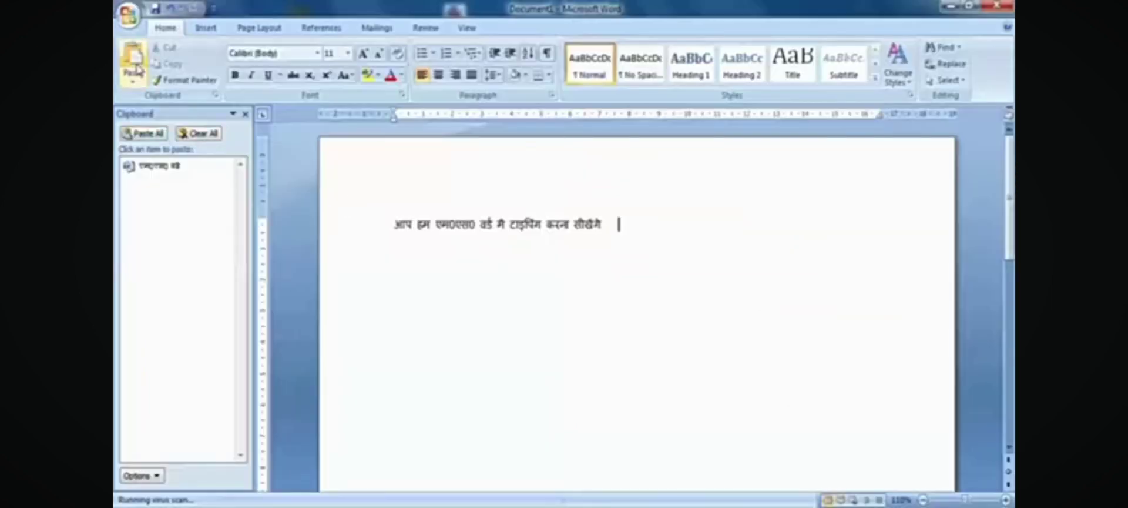
click(134, 86)
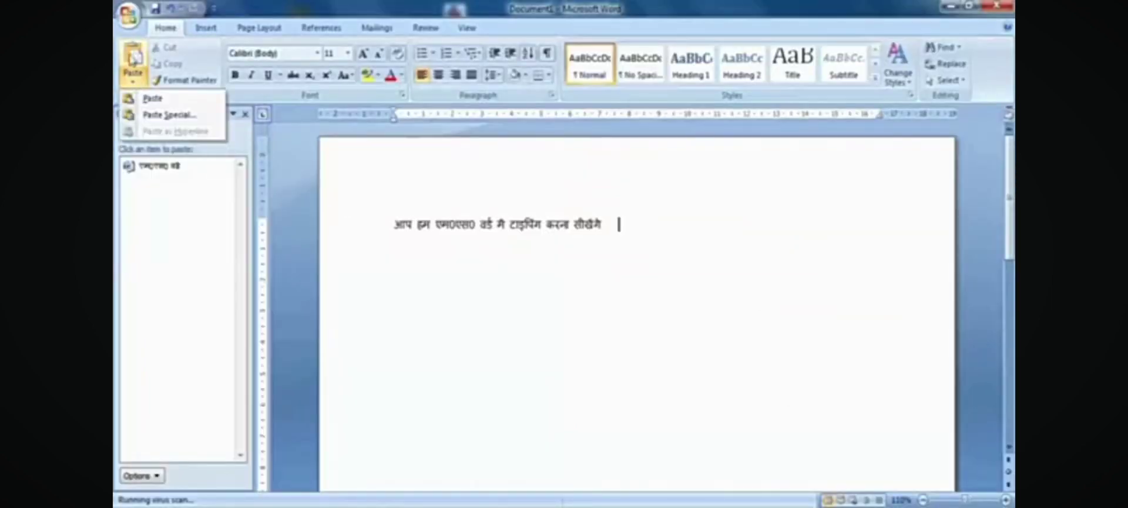
click(146, 96)
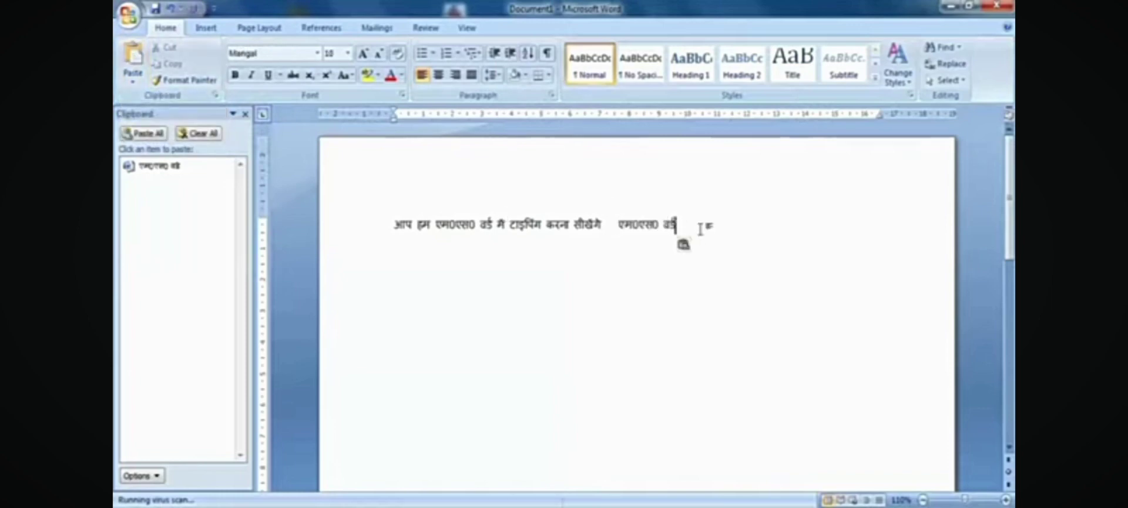
click(686, 245)
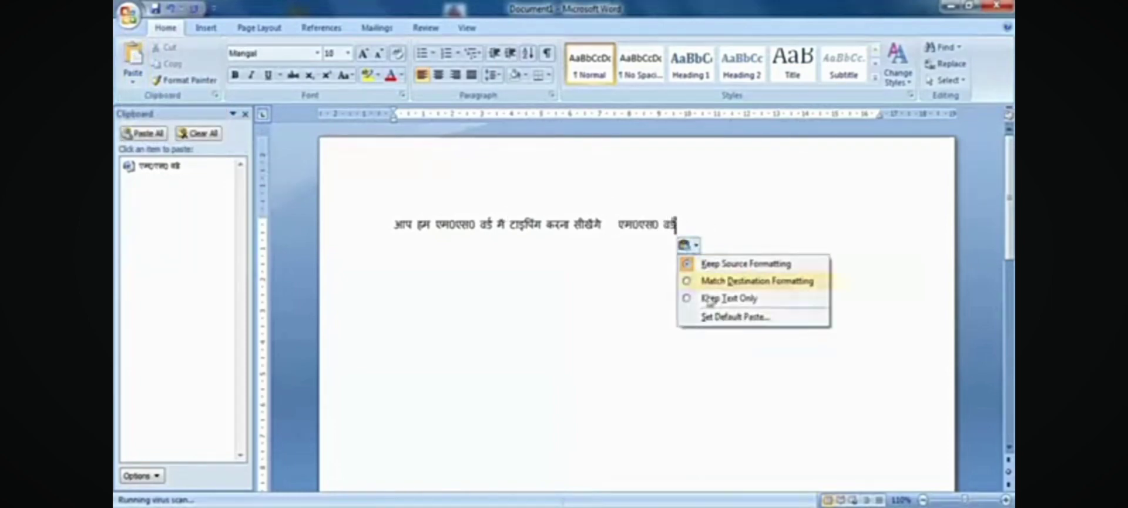
click(623, 241)
Remove the extra spaces between "सीखेंगे" and the pasted "एम0एस0 वर्ड", leaving a single space
click(608, 222)
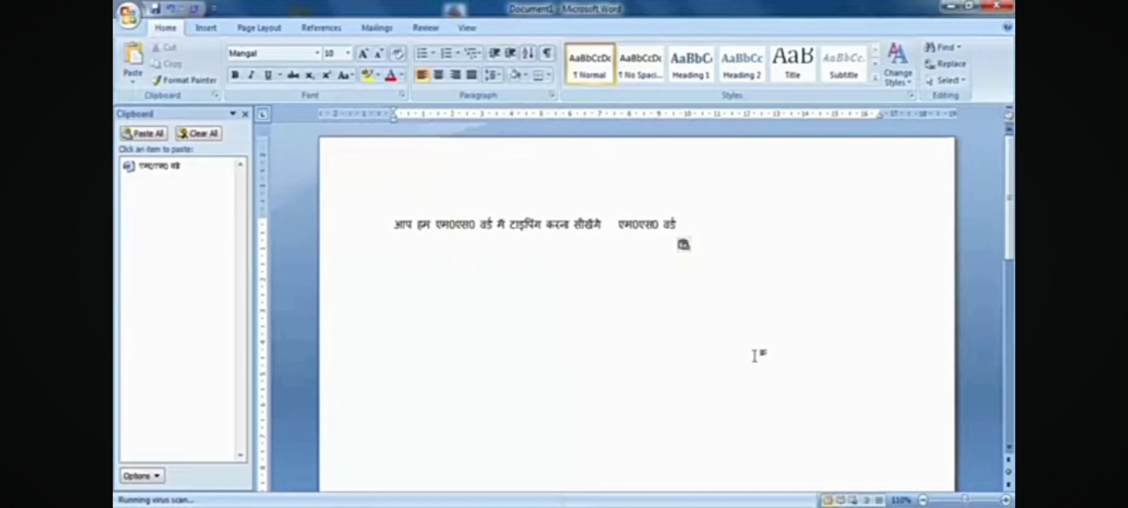
key(Delete)
key(Delete)
key(Delete)
key(Delete)
key(ctrl+z)
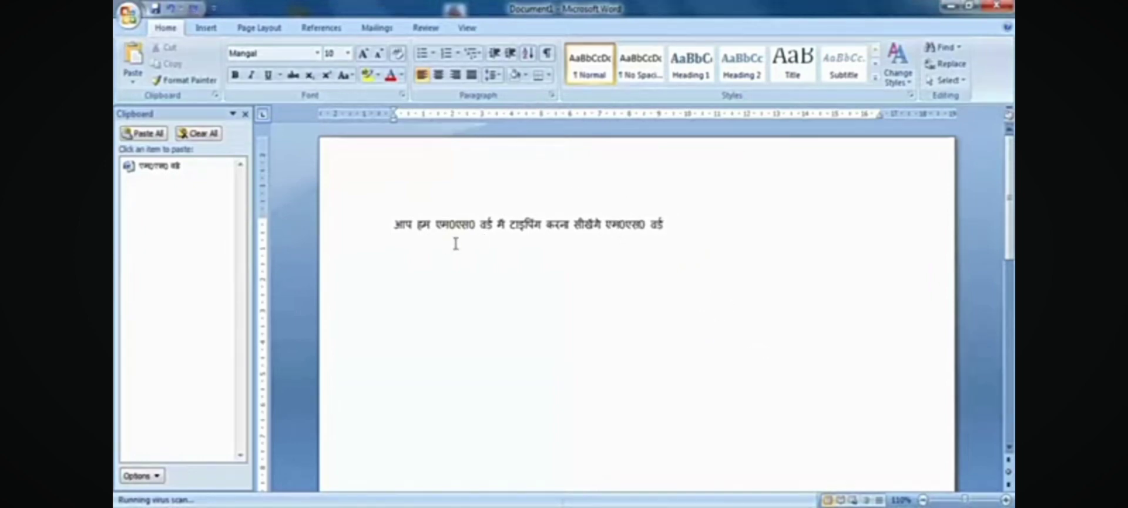
Cut "आप हम" from the start of the line and paste it at the end
drag(433, 226, 402, 231)
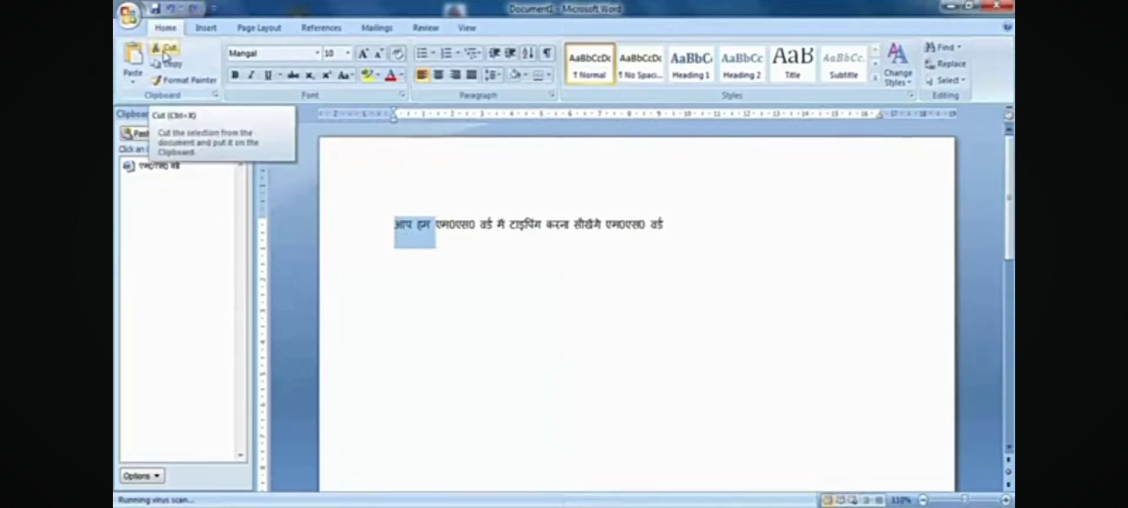
click(164, 56)
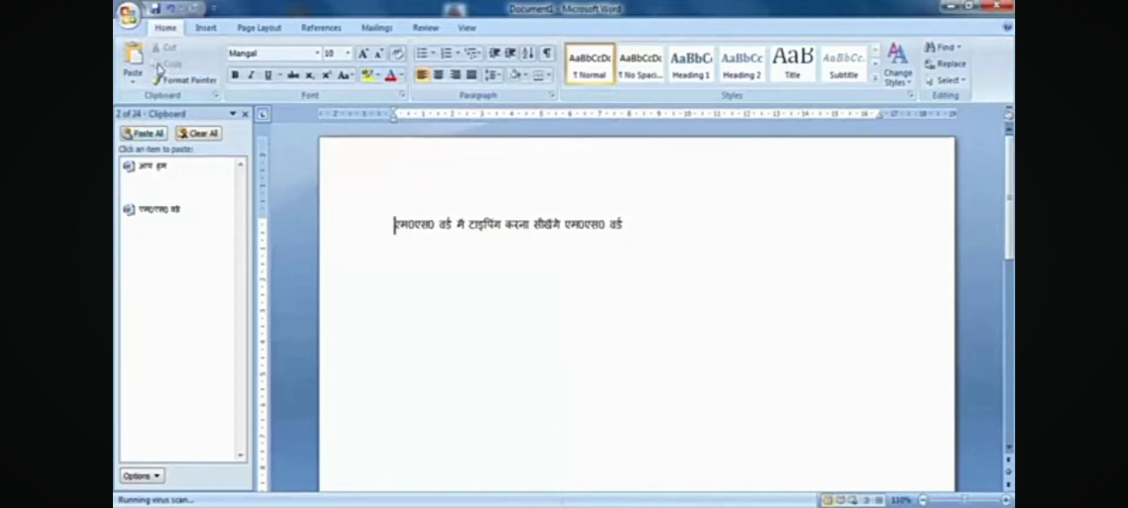
click(651, 227)
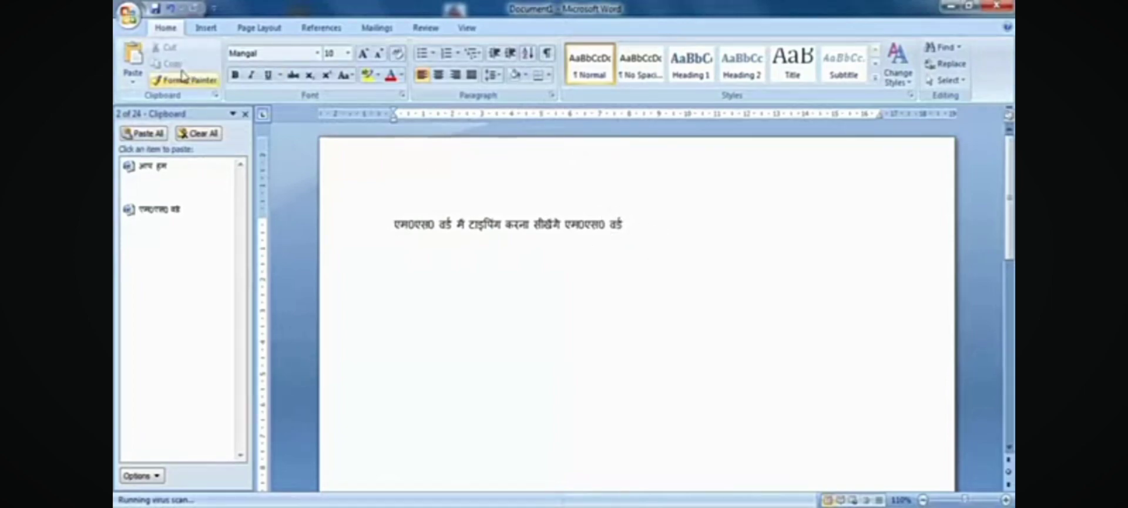
click(140, 58)
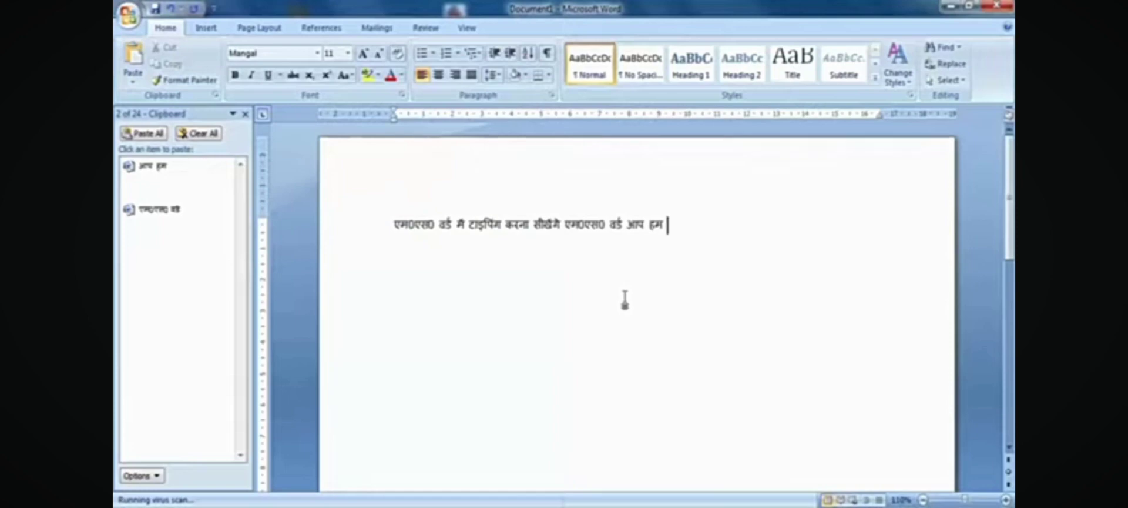
Add the word "mybigguide" at the end of the line and set its font to Blade Runner Movie
text(mybigguide)
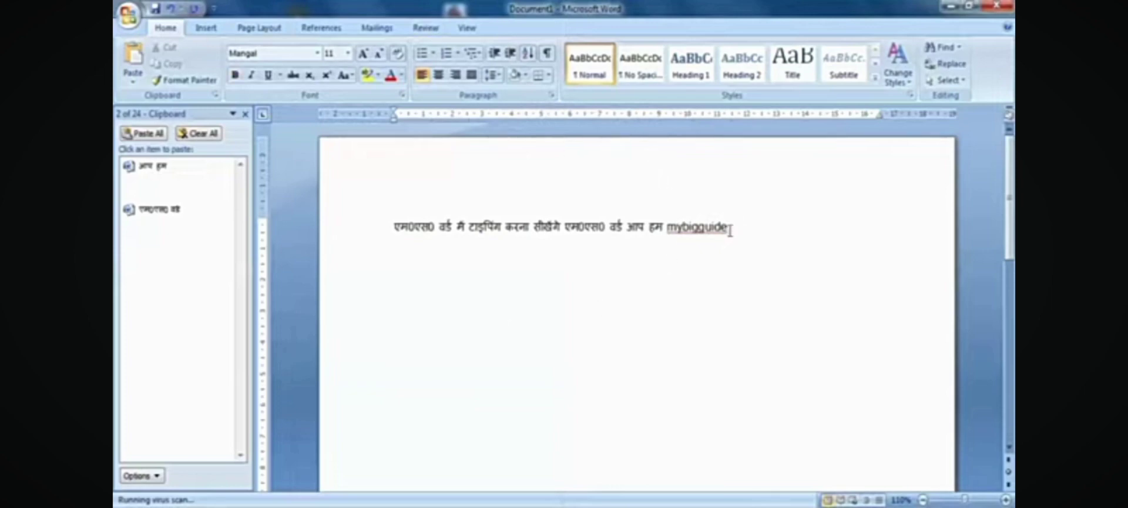
drag(730, 229, 667, 229)
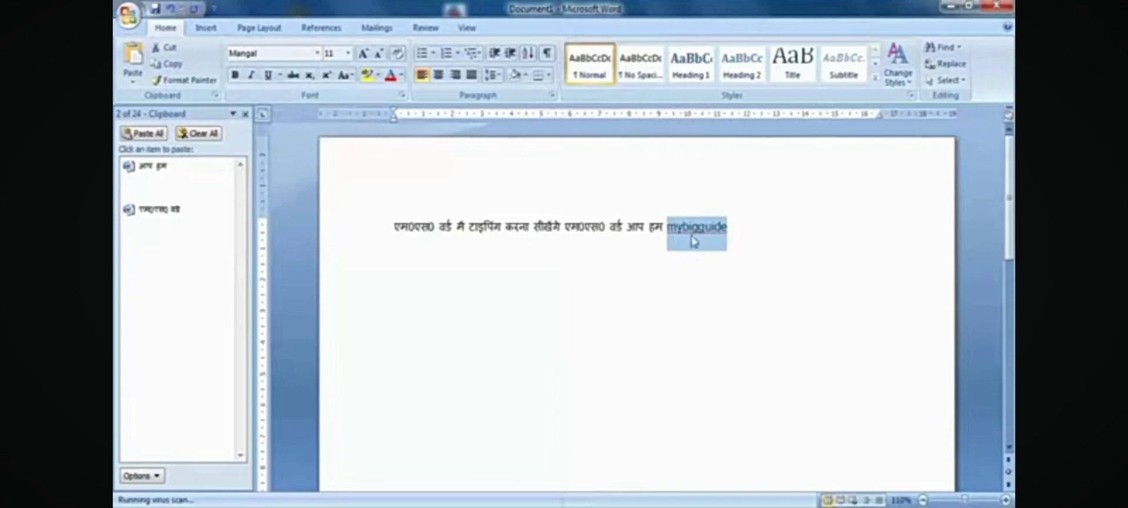
drag(666, 229, 728, 228)
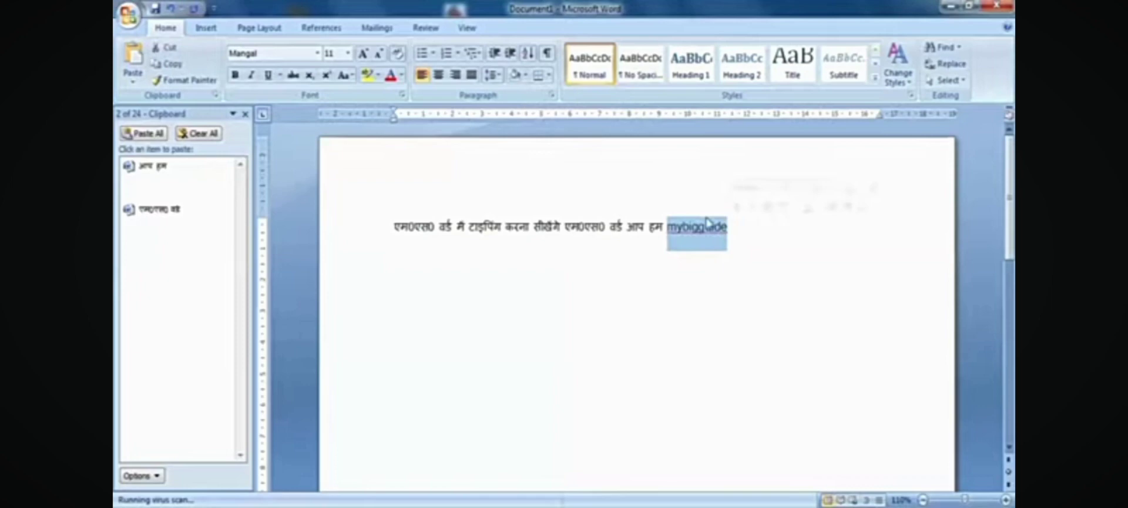
click(317, 55)
click(317, 56)
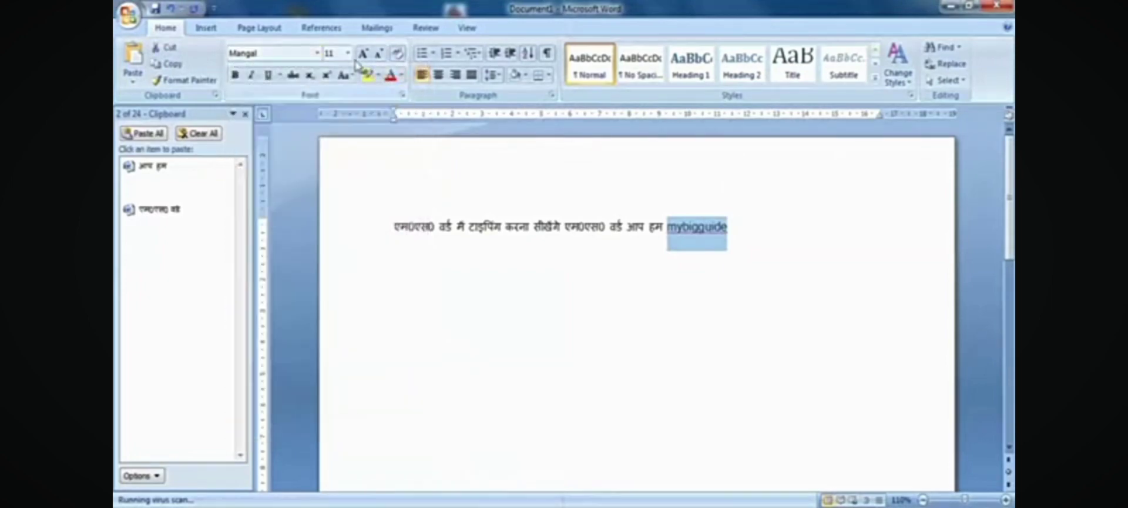
click(317, 59)
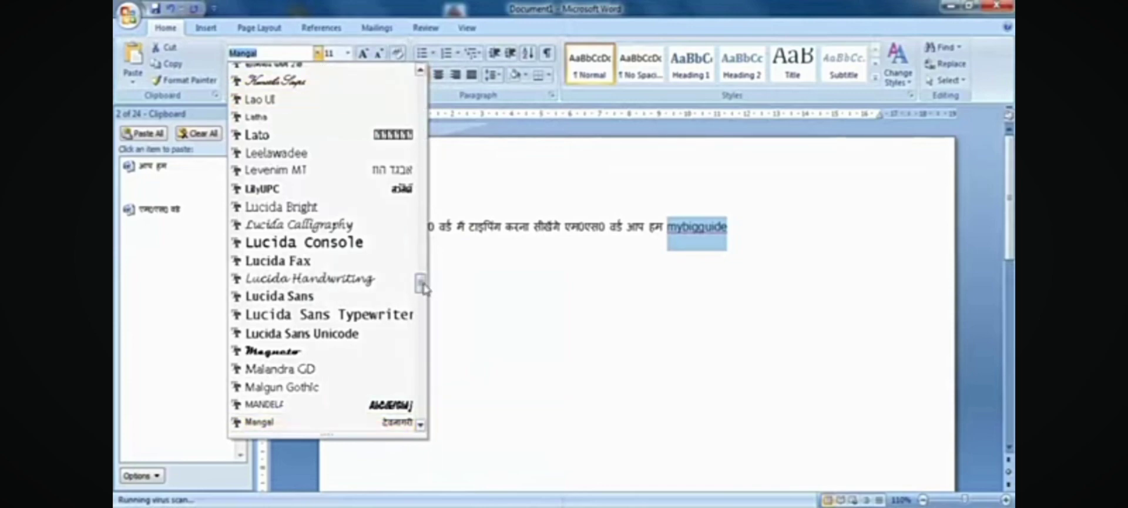
drag(422, 288, 413, 122)
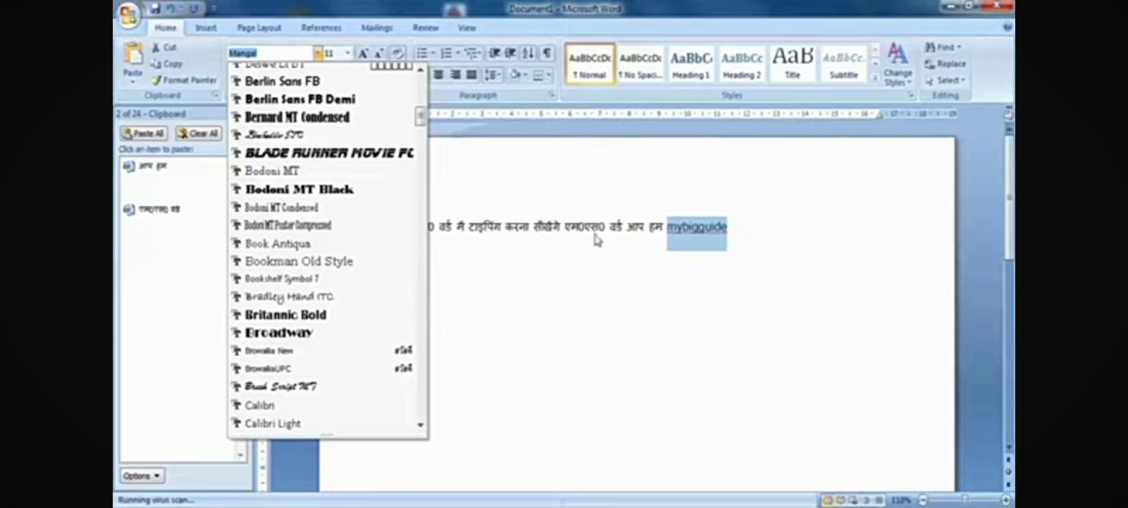
click(306, 154)
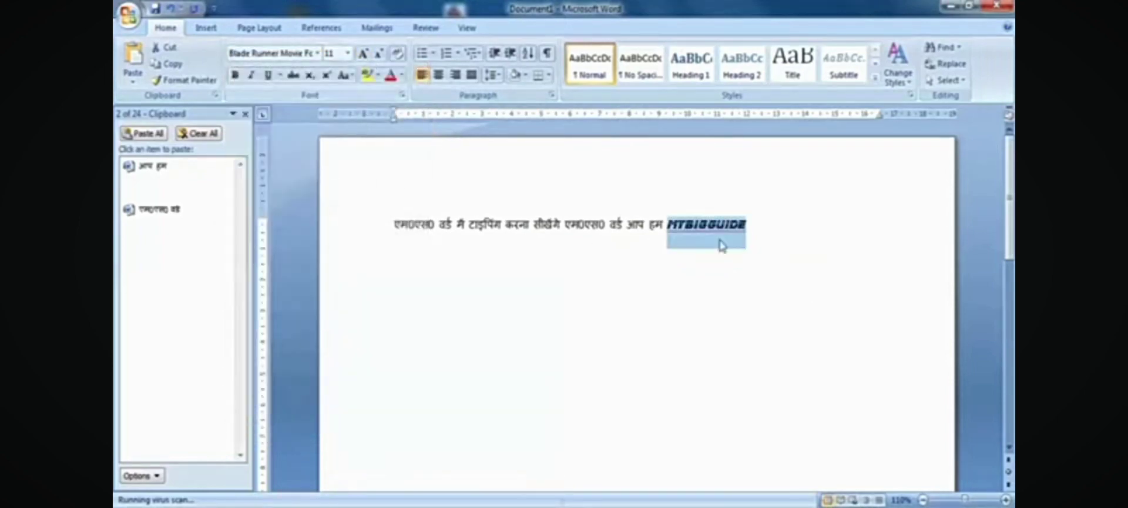
Change the font of "mybigguide" to Book Antiqua
click(317, 53)
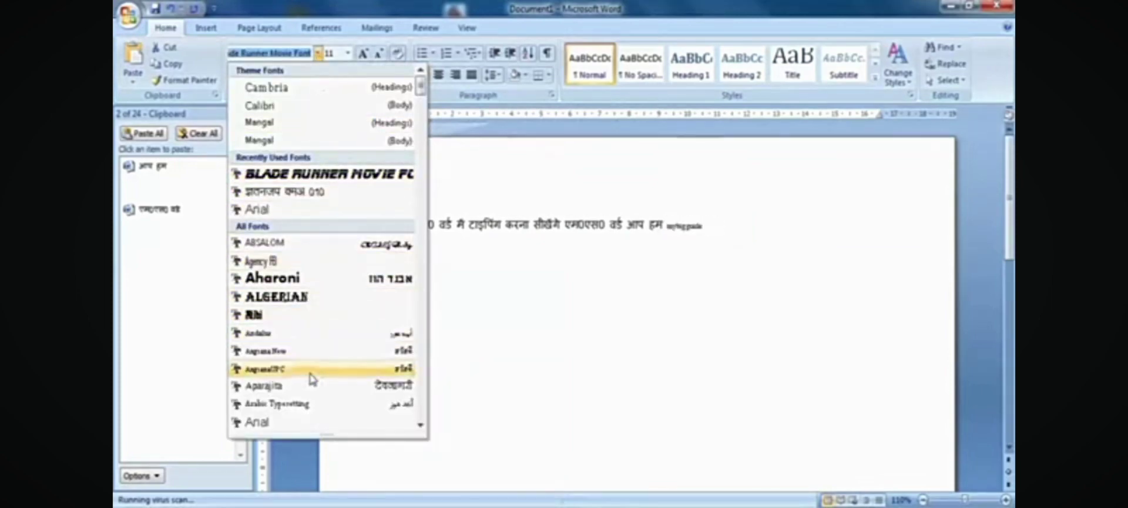
scroll(311, 393, down, 6)
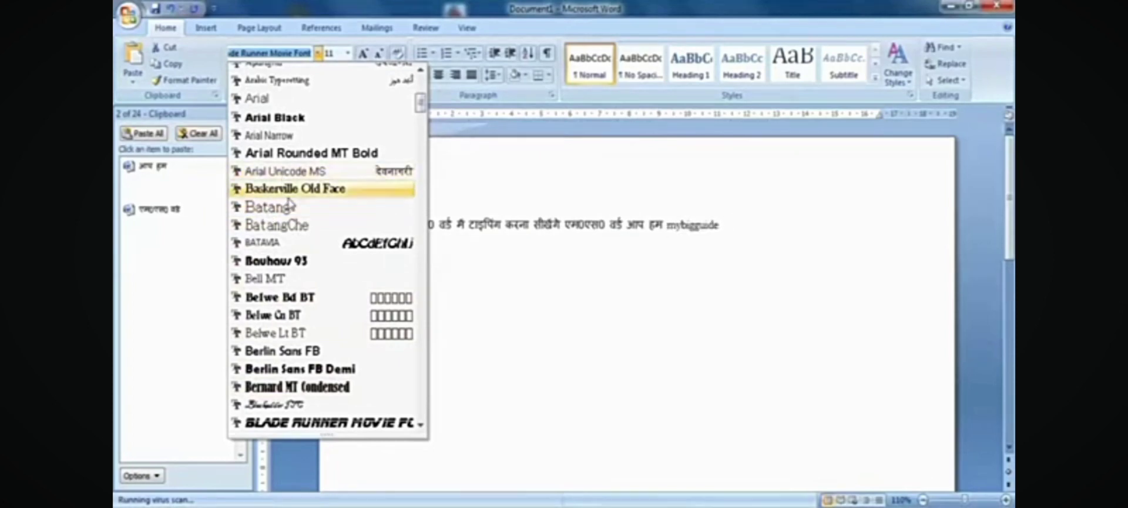
scroll(296, 331, down, 1)
scroll(296, 331, down, 4)
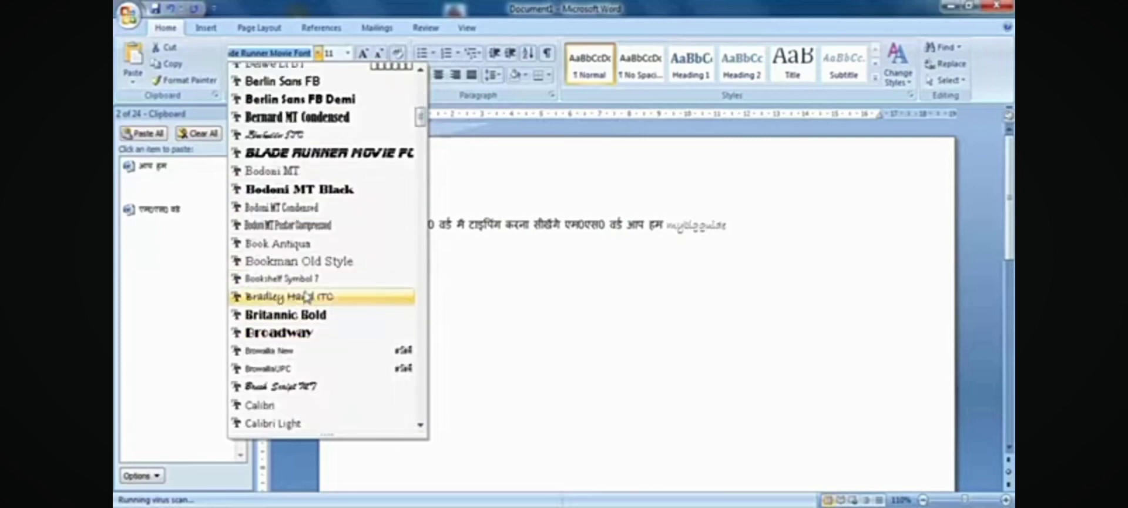
click(303, 243)
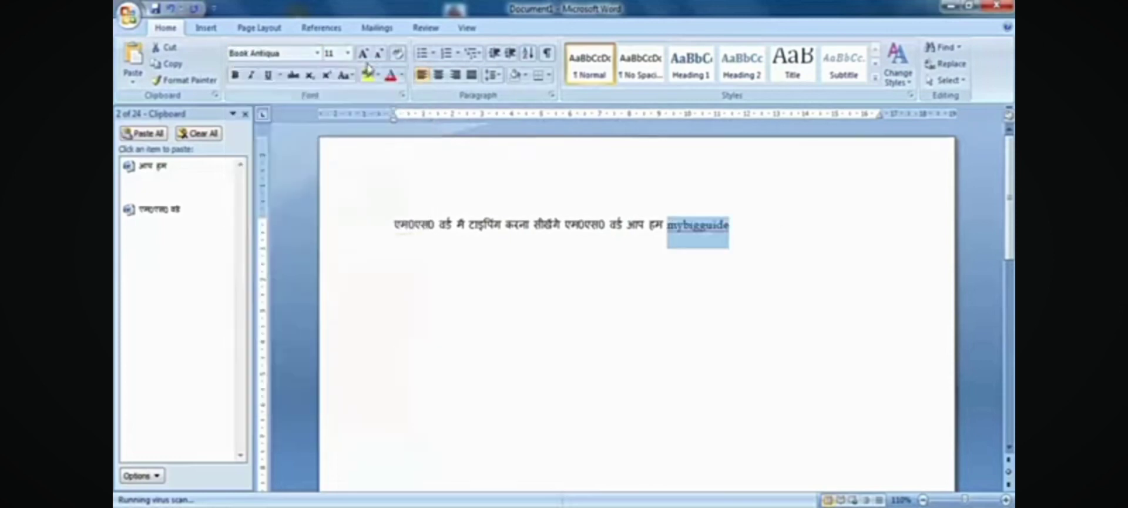
Enlarge "mybigguide" in stages using the font sizes 36, 48 and 72
click(347, 54)
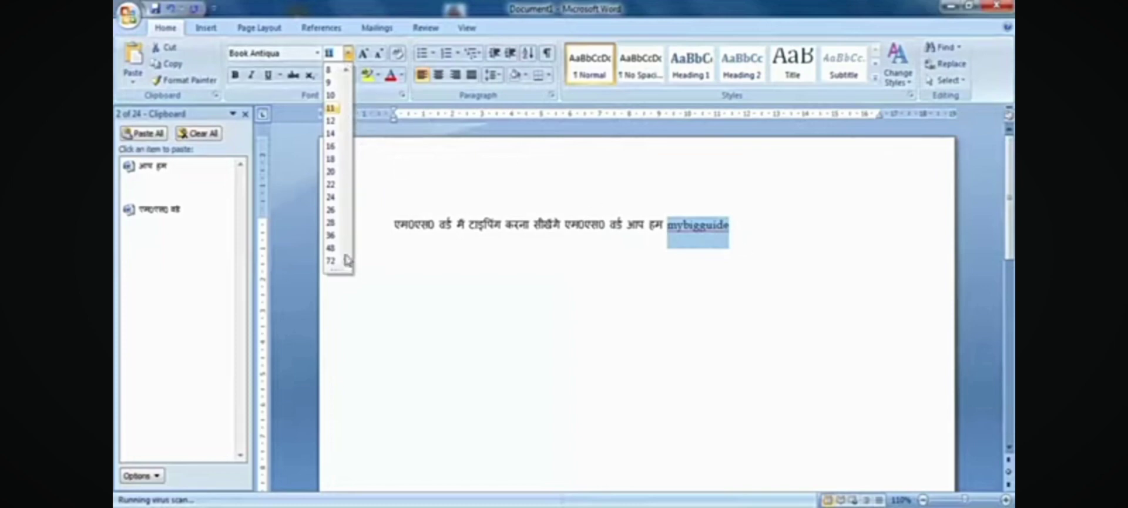
click(333, 235)
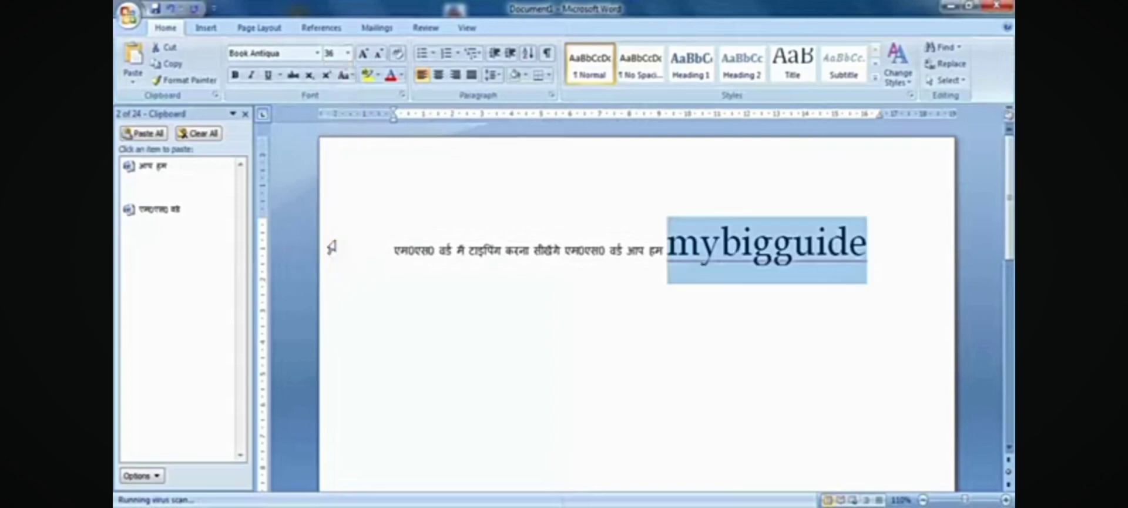
click(347, 53)
click(330, 247)
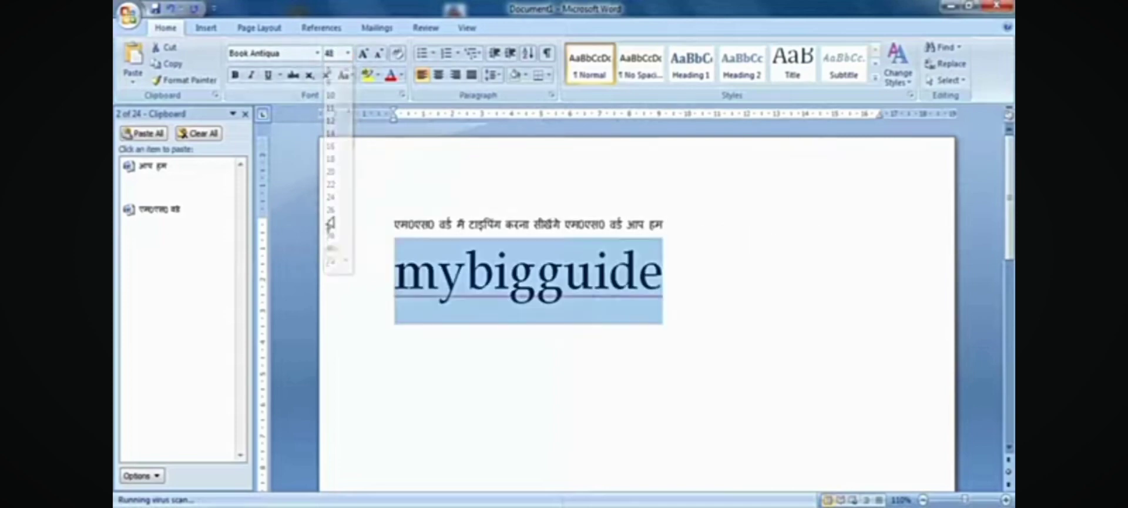
click(347, 53)
click(329, 260)
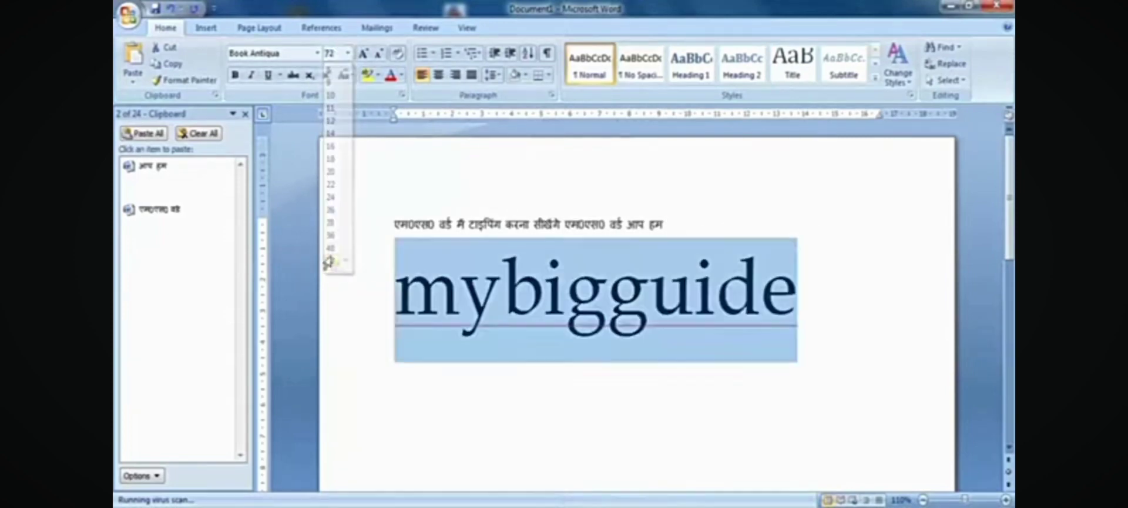
Set a custom font size of 80 for "mybigguide"
click(347, 53)
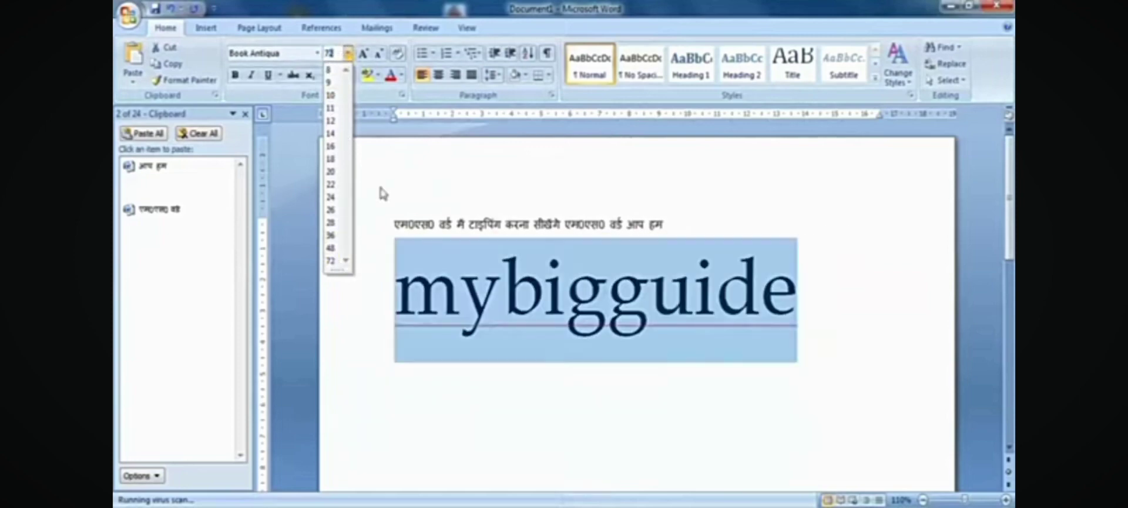
key(BackSpace)
key(Return)
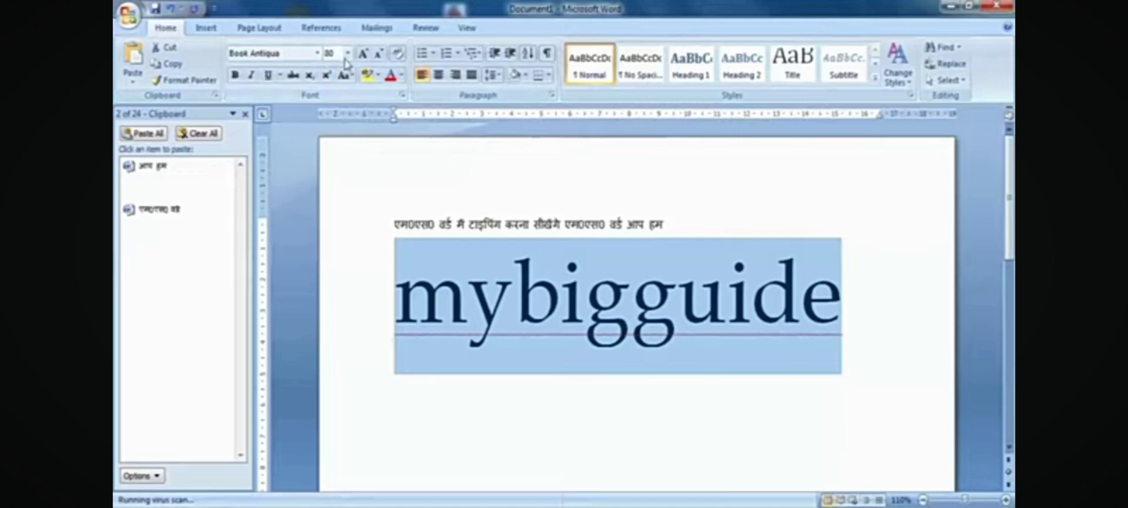
Set the font size of "mybigguide" to 11.5, and look at the preset font sizes without choosing one
drag(333, 54, 320, 52)
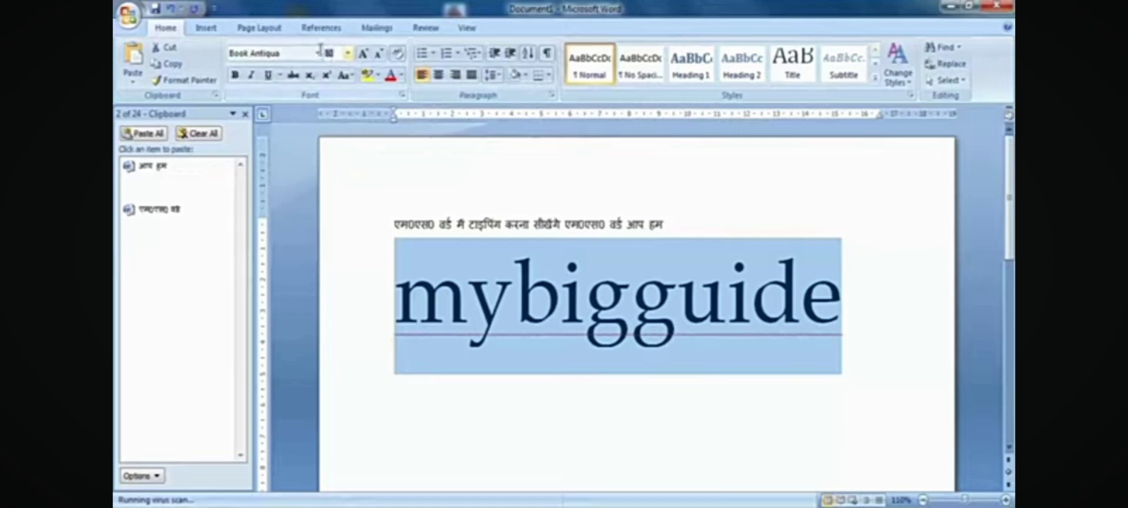
text(11.5)
key(Return)
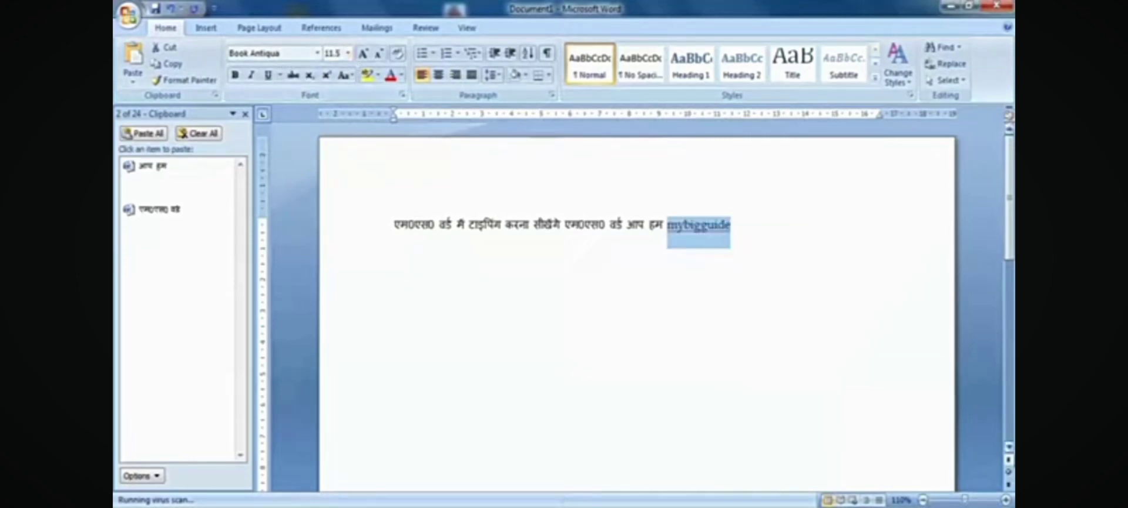
click(347, 53)
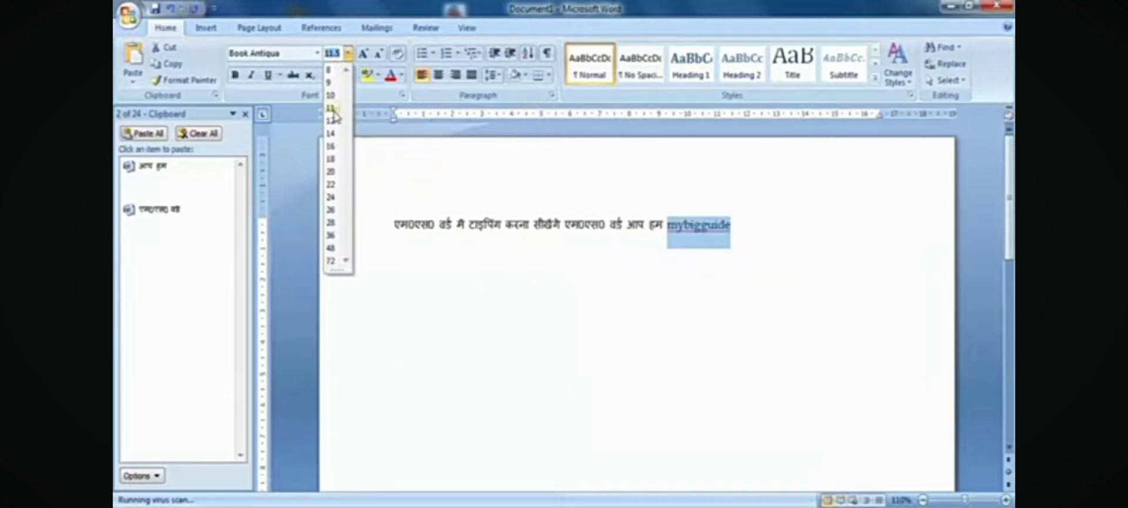
click(702, 286)
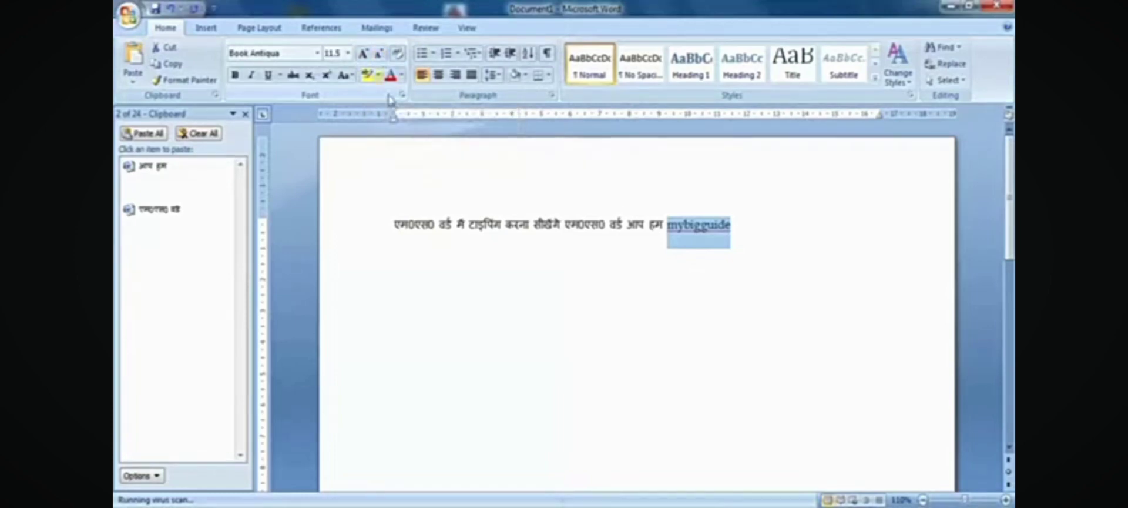
Select the word "टाइपिंग" and grow its font step by step to size 48
drag(735, 226, 671, 214)
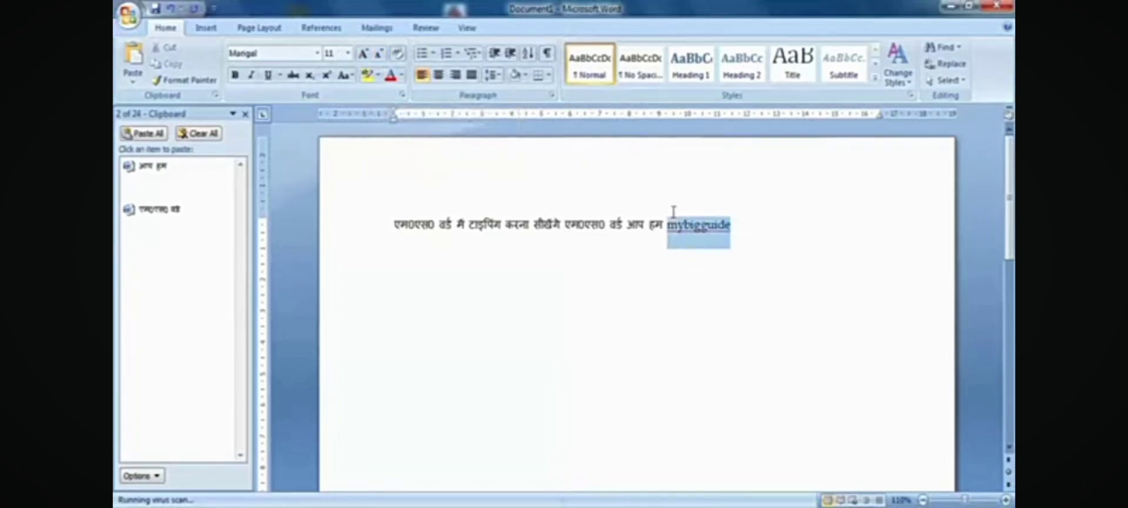
drag(505, 224, 469, 224)
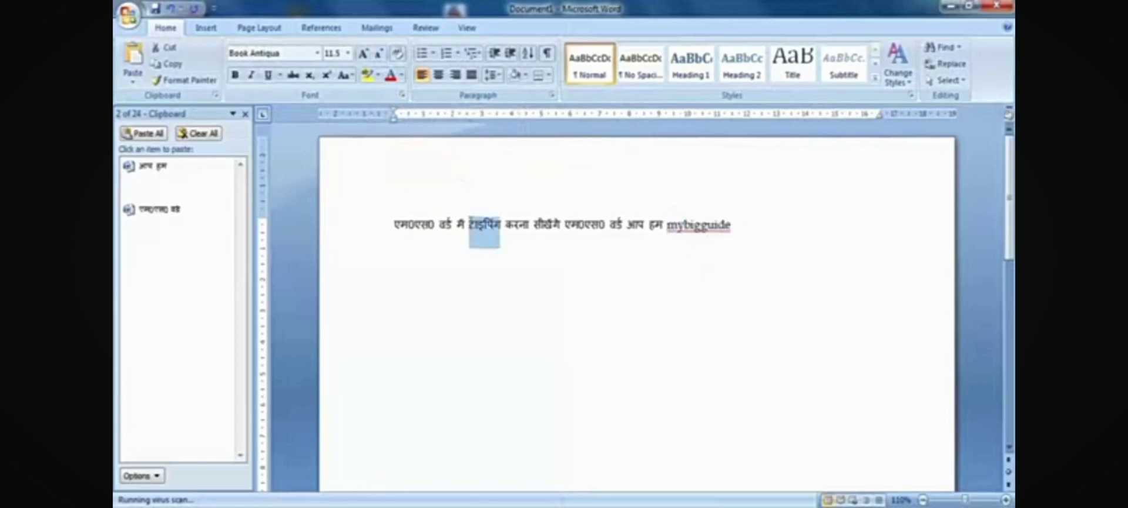
click(363, 54)
click(364, 54)
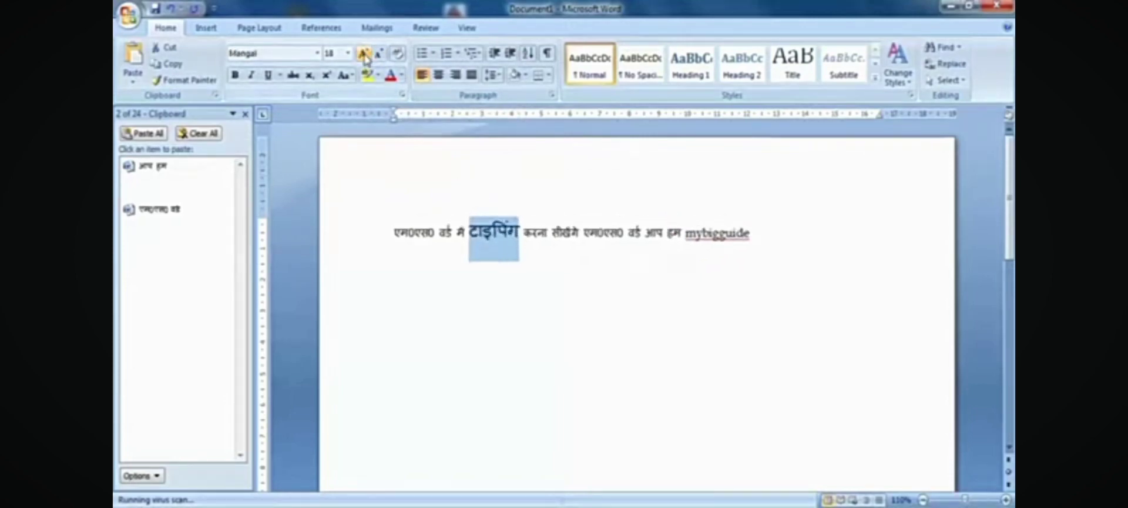
click(364, 55)
click(363, 54)
click(363, 54)
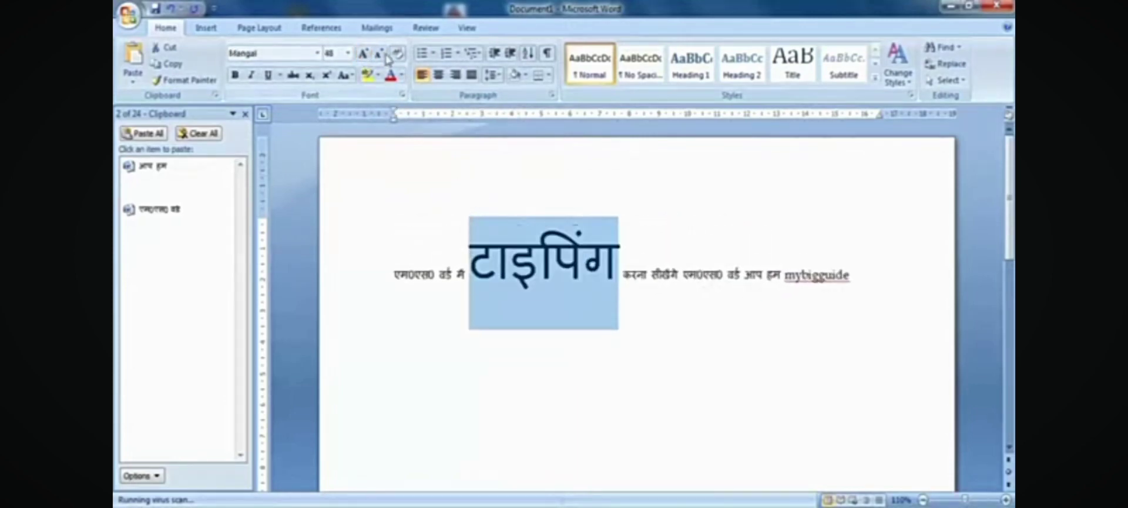
Shrink the font of "टाइपिंग" step by step to size 11
click(380, 54)
click(379, 54)
click(381, 54)
click(381, 54)
click(381, 54)
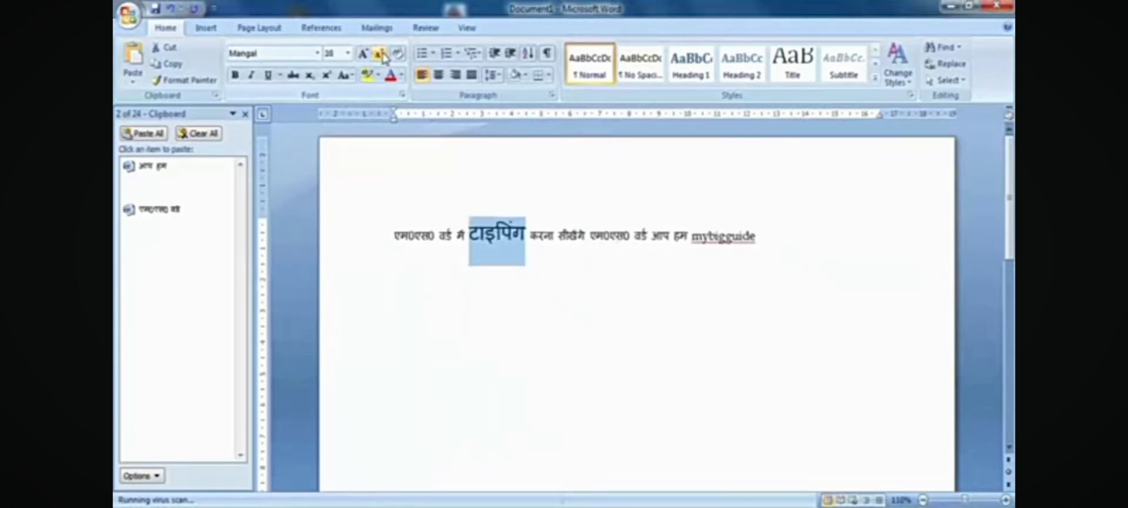
click(381, 54)
click(381, 54)
click(381, 54)
click(381, 54)
click(381, 55)
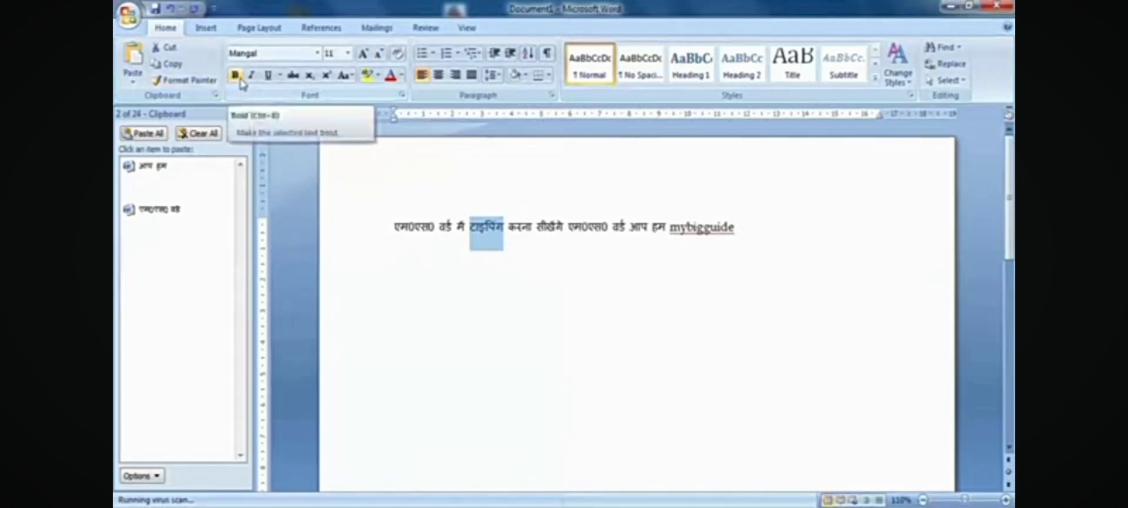
Make the first "एम0एस0" at the start of the line bold
click(436, 224)
drag(436, 218, 392, 229)
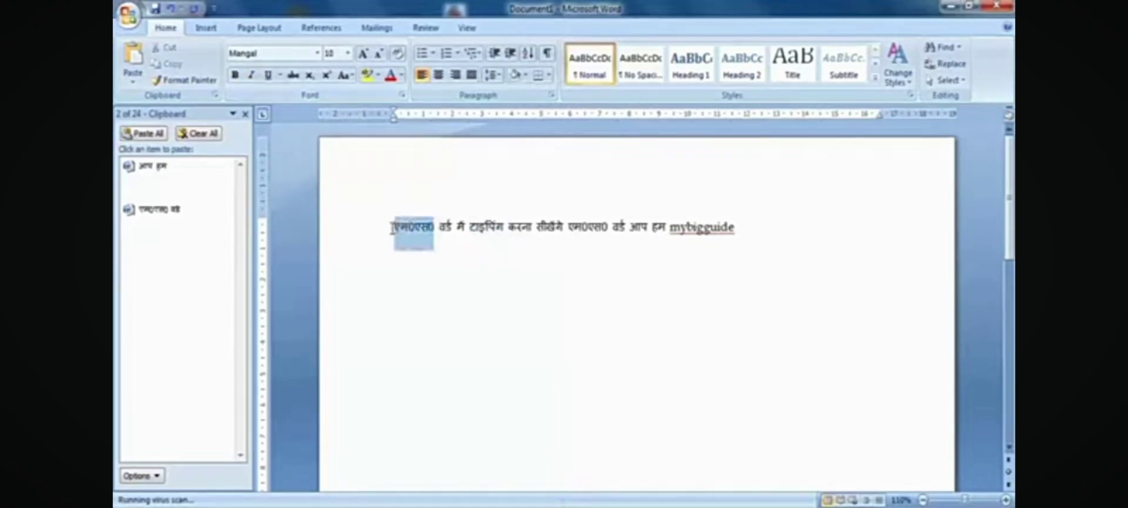
click(235, 80)
click(483, 274)
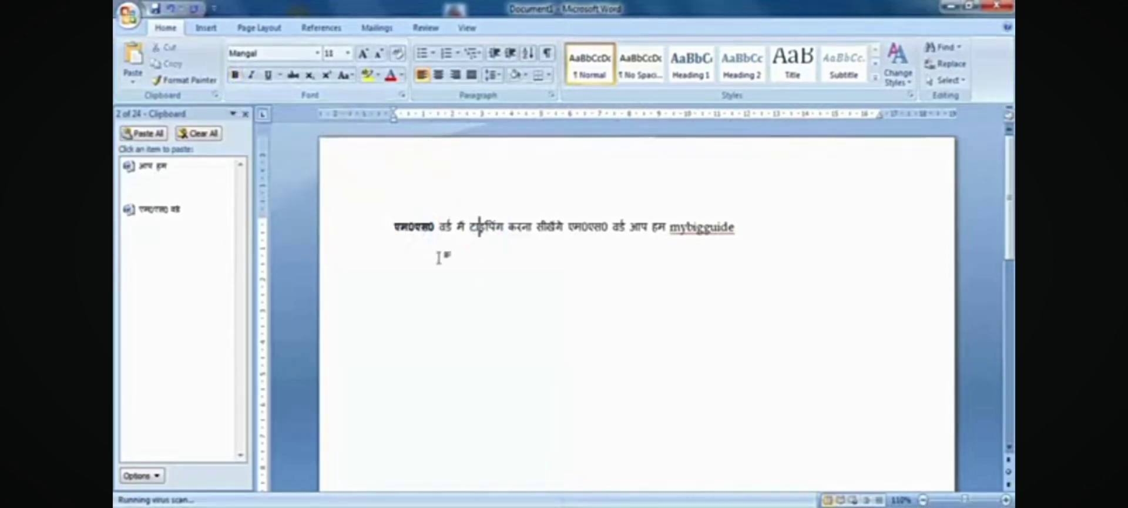
Select the first "वर्ड" and try italic formatting on it, switching it off again
drag(457, 228, 439, 229)
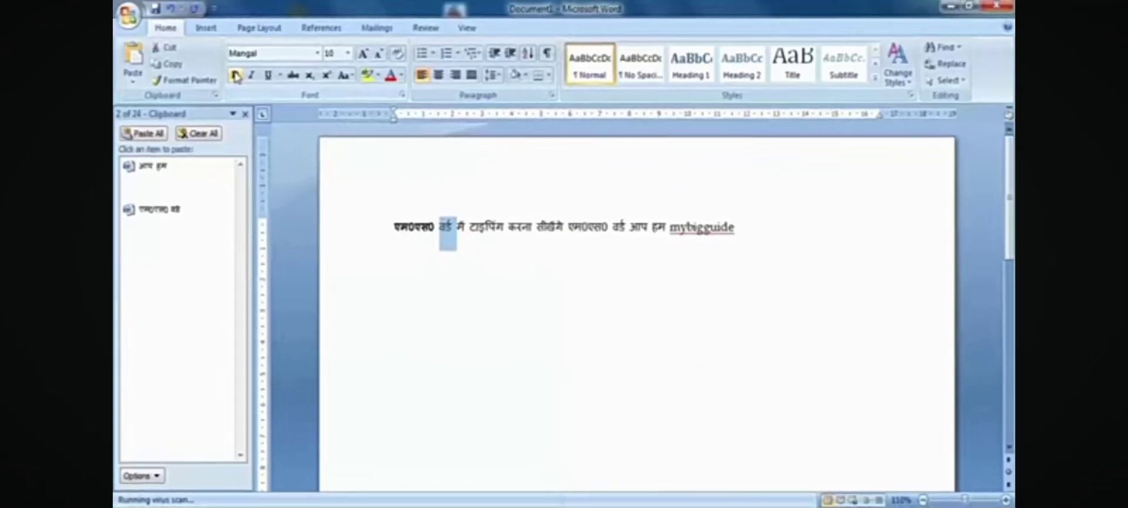
click(235, 80)
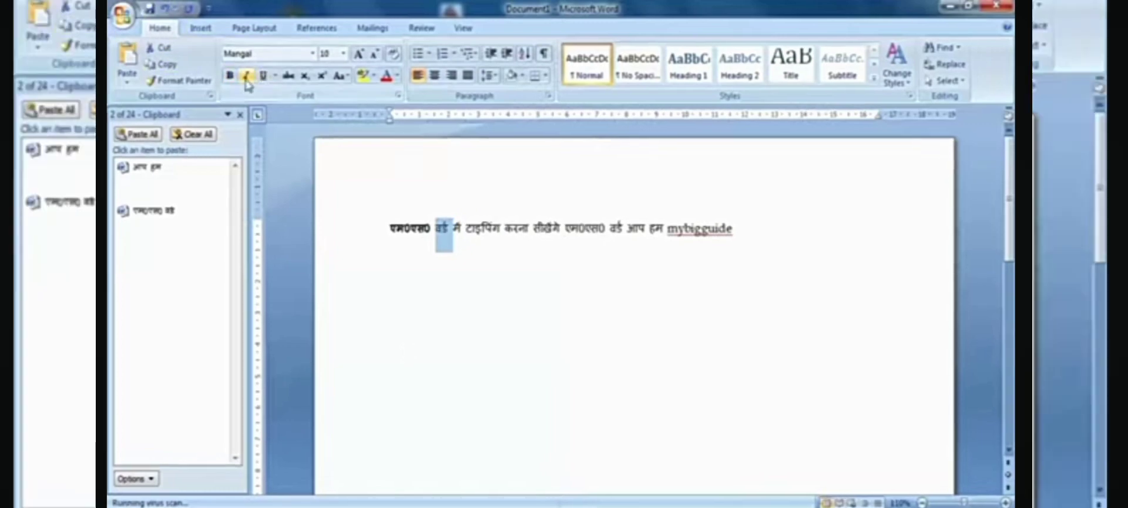
click(247, 76)
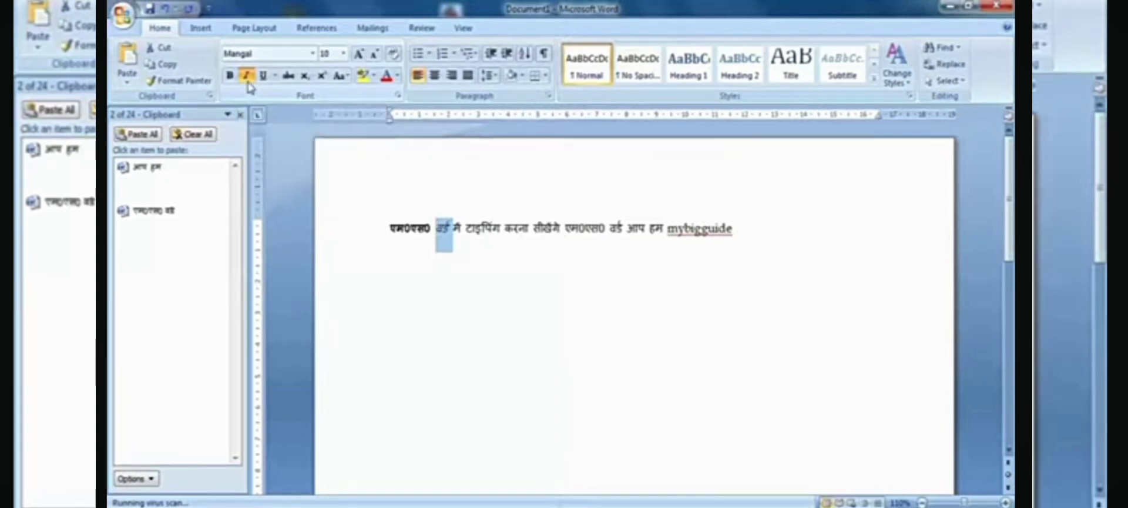
click(248, 81)
click(247, 81)
click(247, 83)
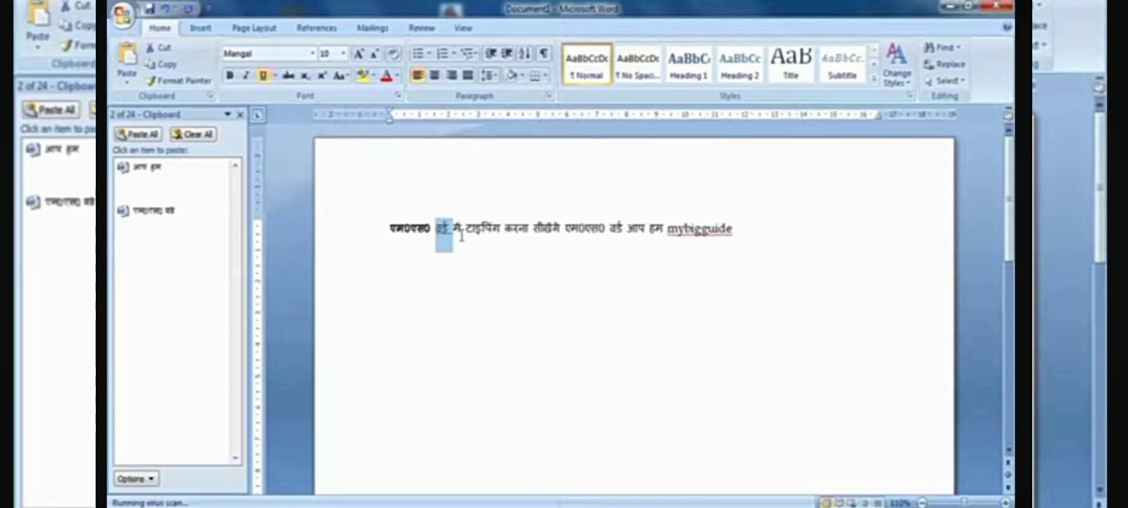
Try underlining the first "वर्ड", remove the underline again and clear the selection
click(266, 79)
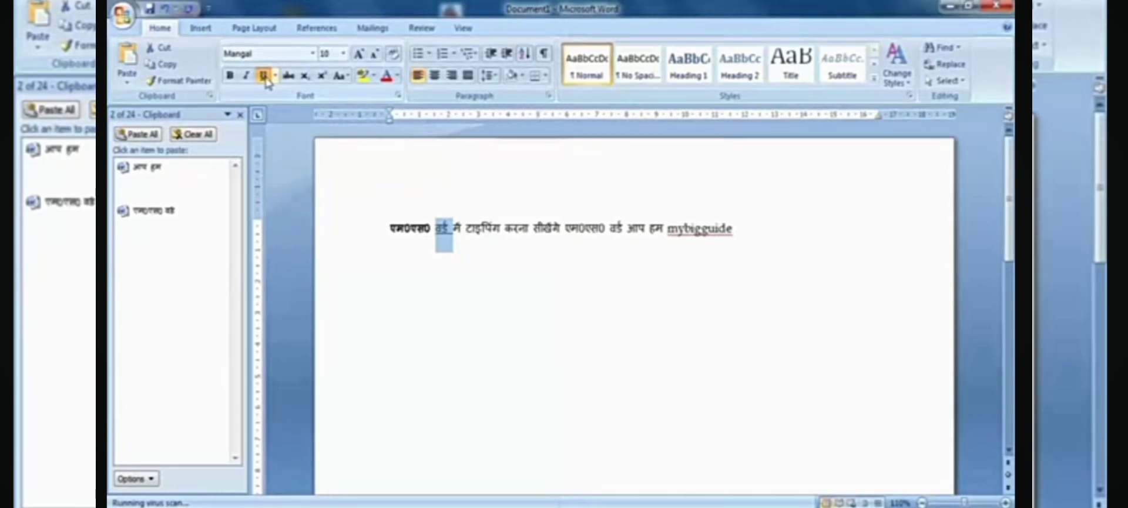
click(266, 80)
click(378, 221)
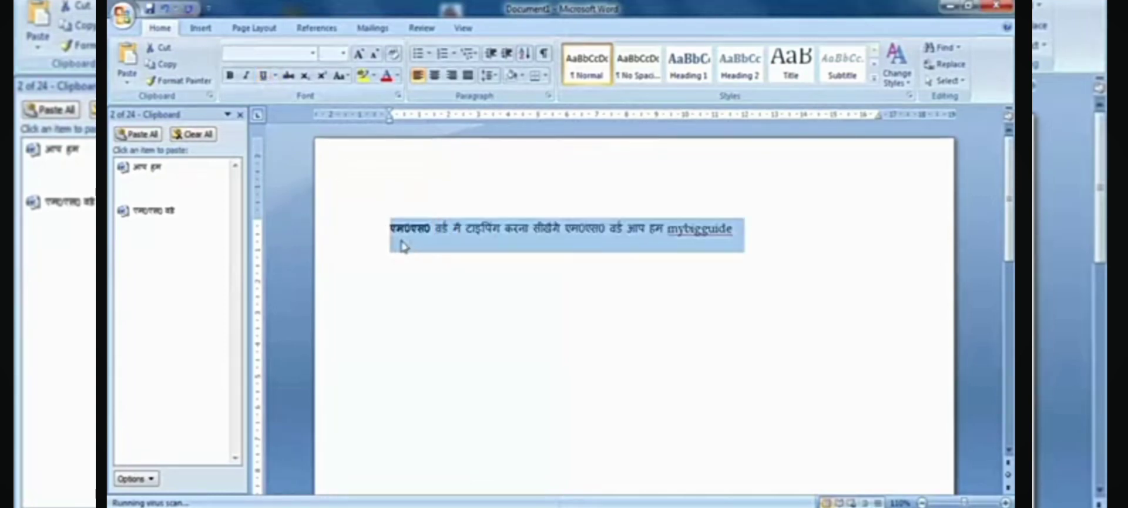
click(412, 228)
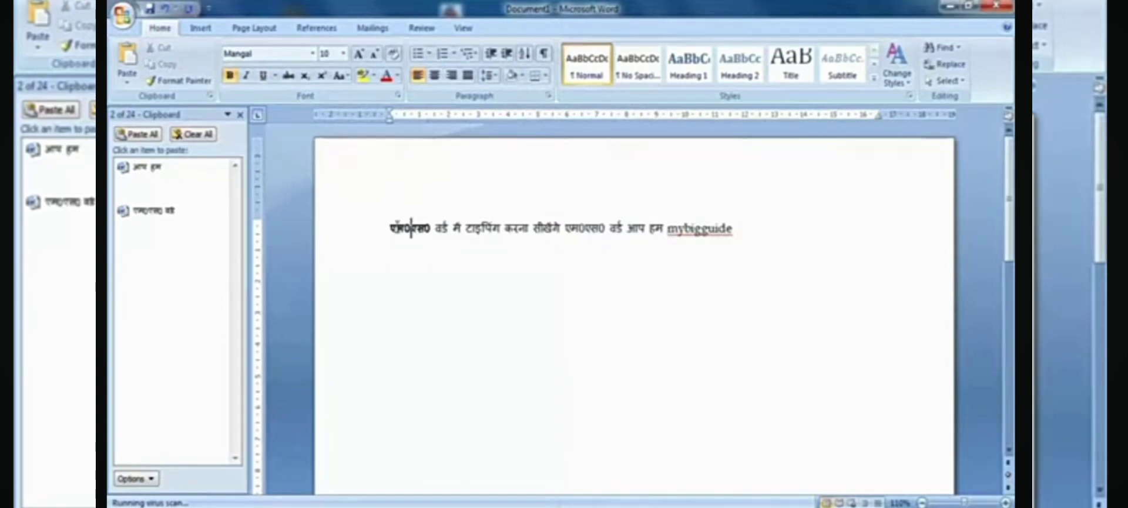
Close the Clipboard pane and add a second line containing a person's full name followed by "आईएएस"
click(240, 114)
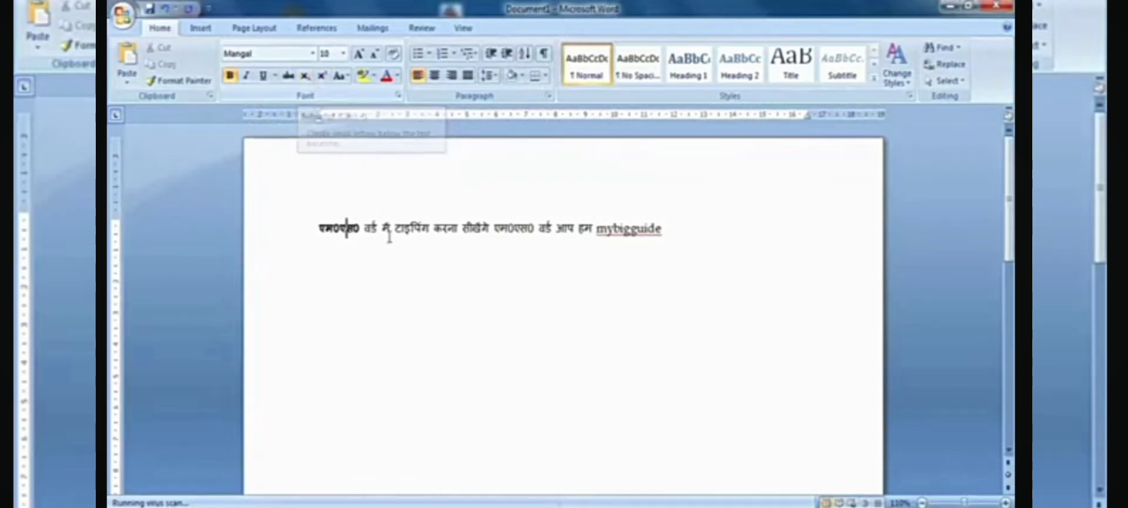
click(674, 232)
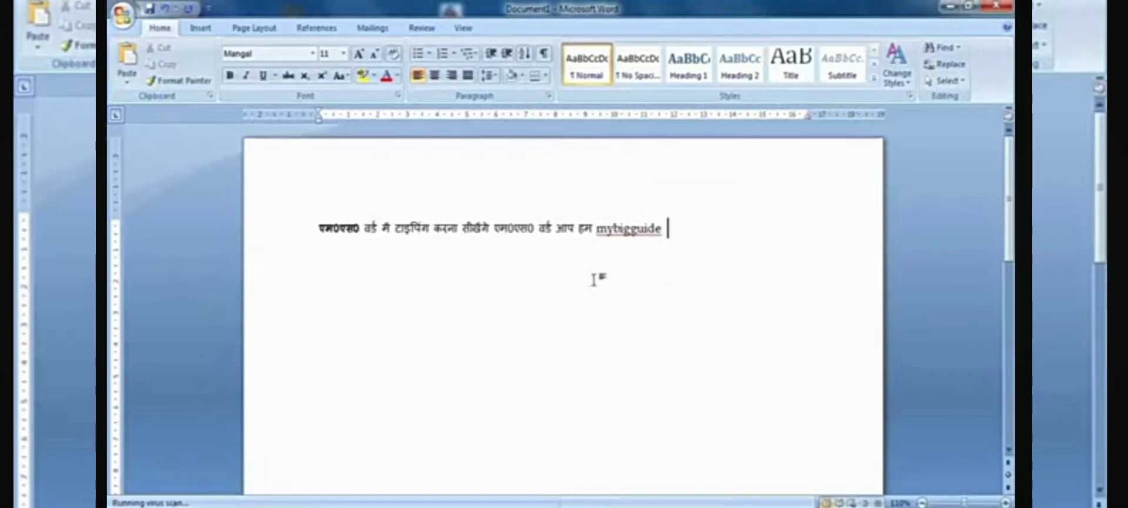
key(Return)
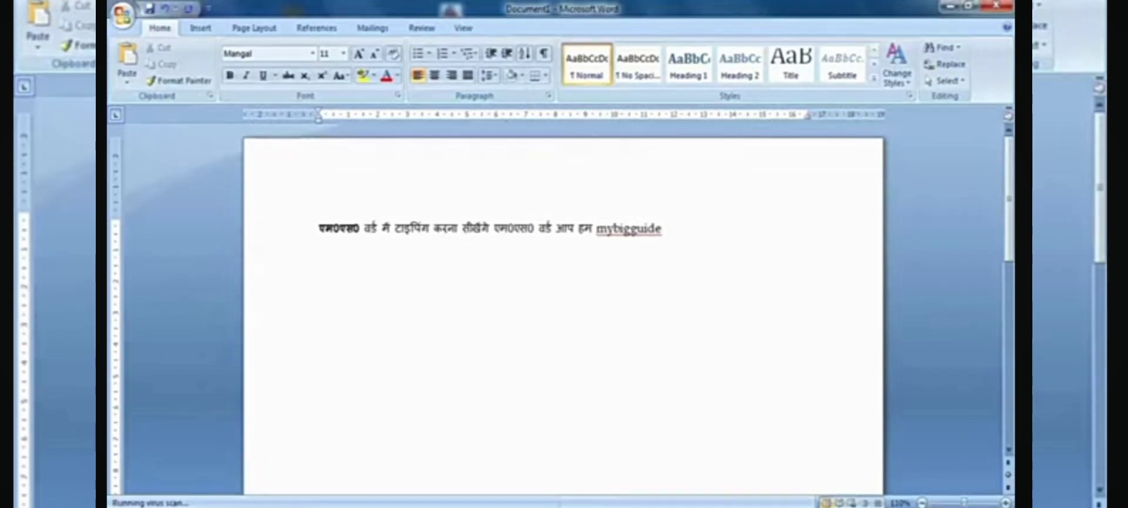
text(राम कुमा)
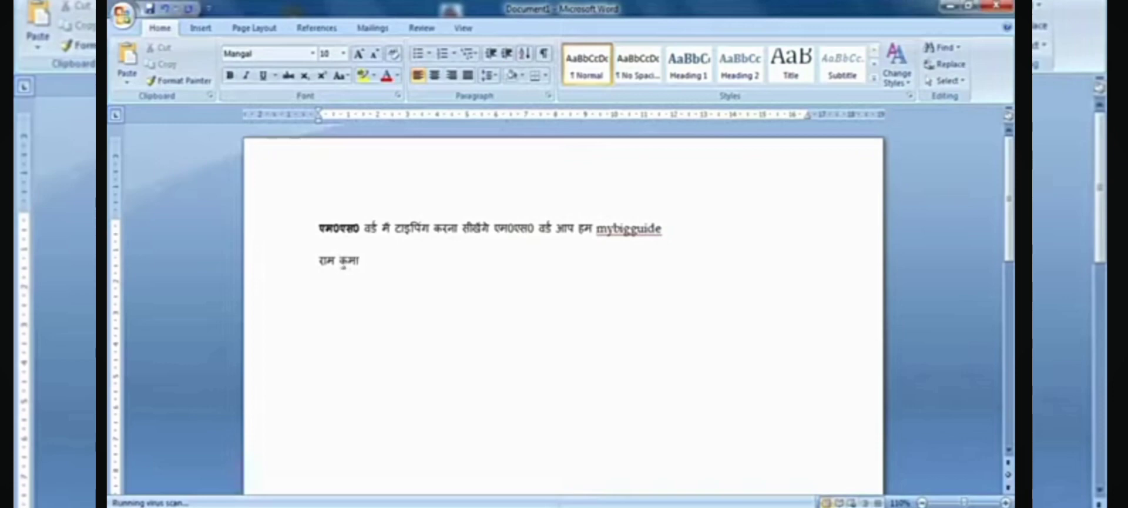
text(र शर्मा )
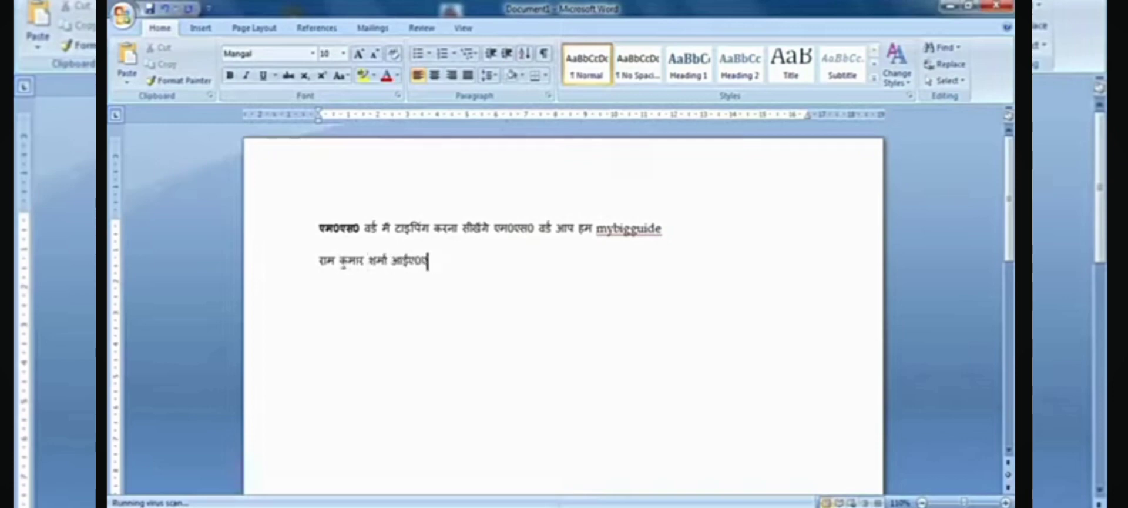
text(आईएएस)
Format "आईएएस" at the end of the name line as subscript and clear the selection
drag(430, 259, 391, 262)
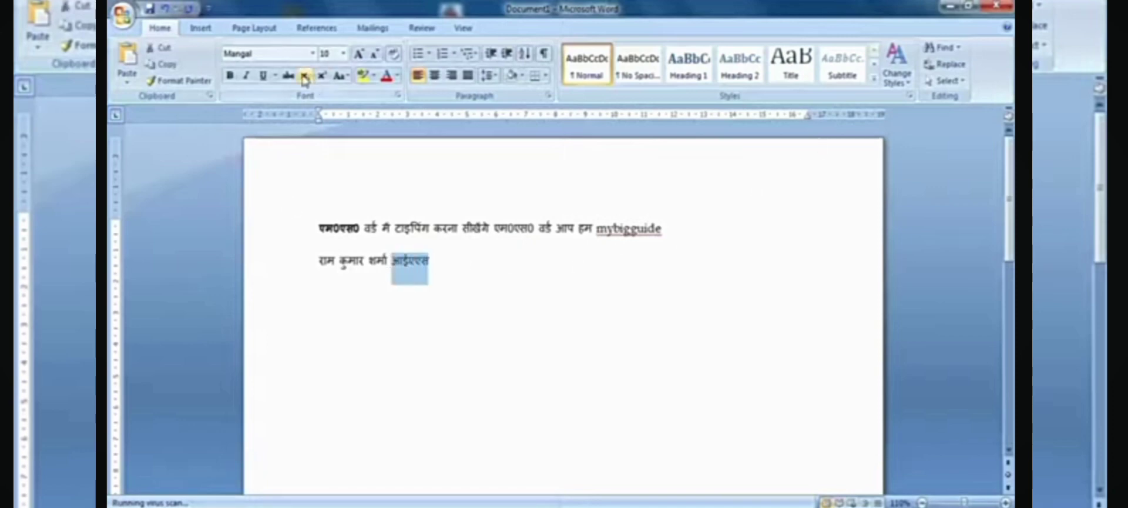
click(304, 75)
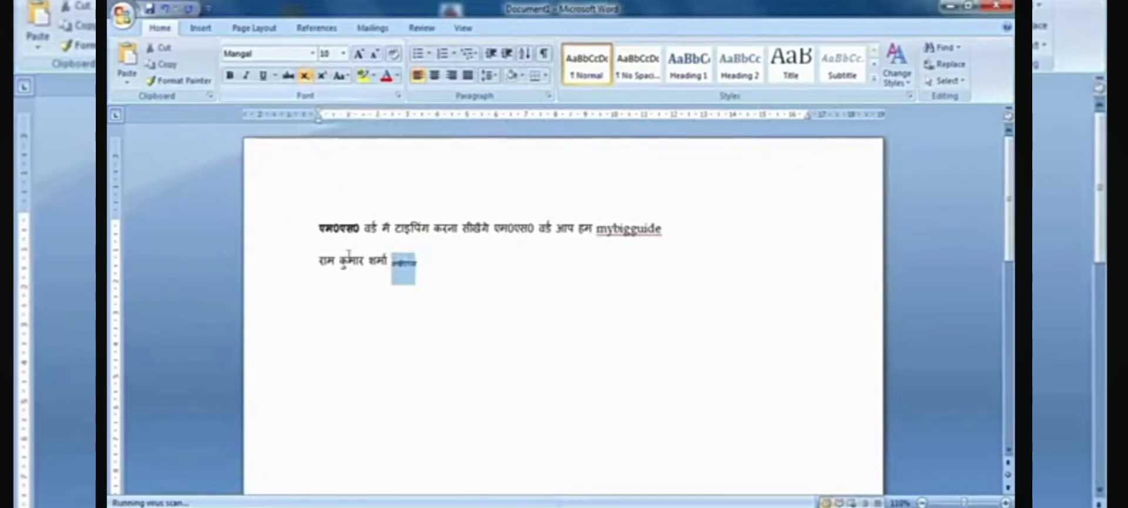
click(395, 330)
Enlarge the whole name line, including the subscript "आईएएस", to font size 22
drag(440, 259, 320, 262)
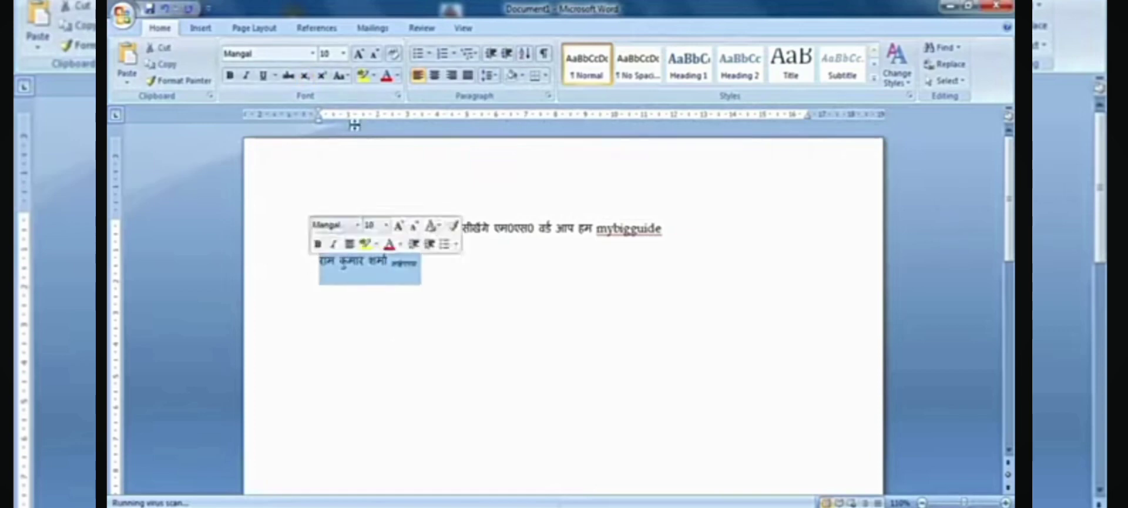
click(357, 54)
click(358, 54)
click(358, 53)
click(358, 53)
click(358, 53)
click(357, 53)
click(357, 53)
click(504, 337)
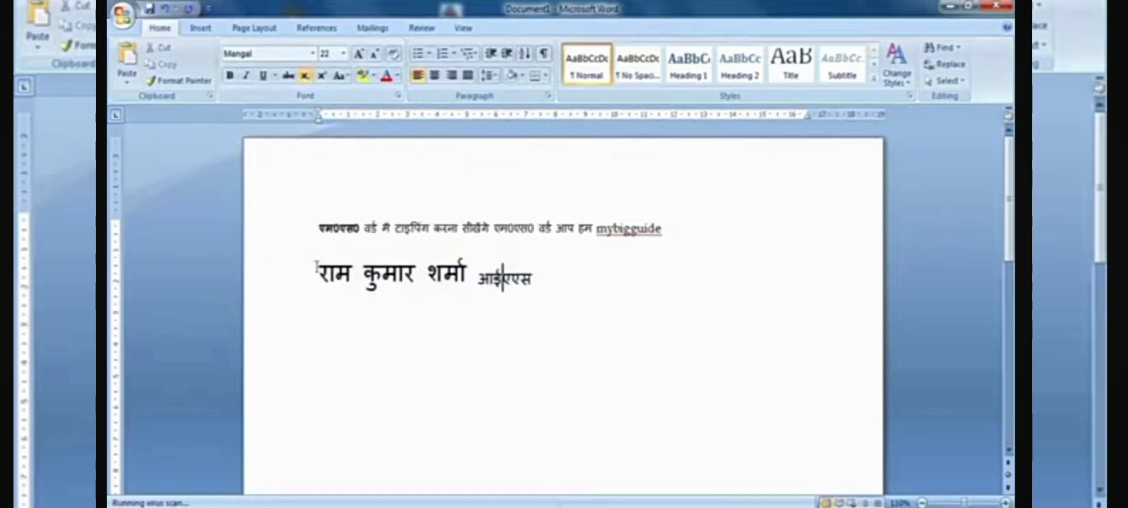
click(558, 282)
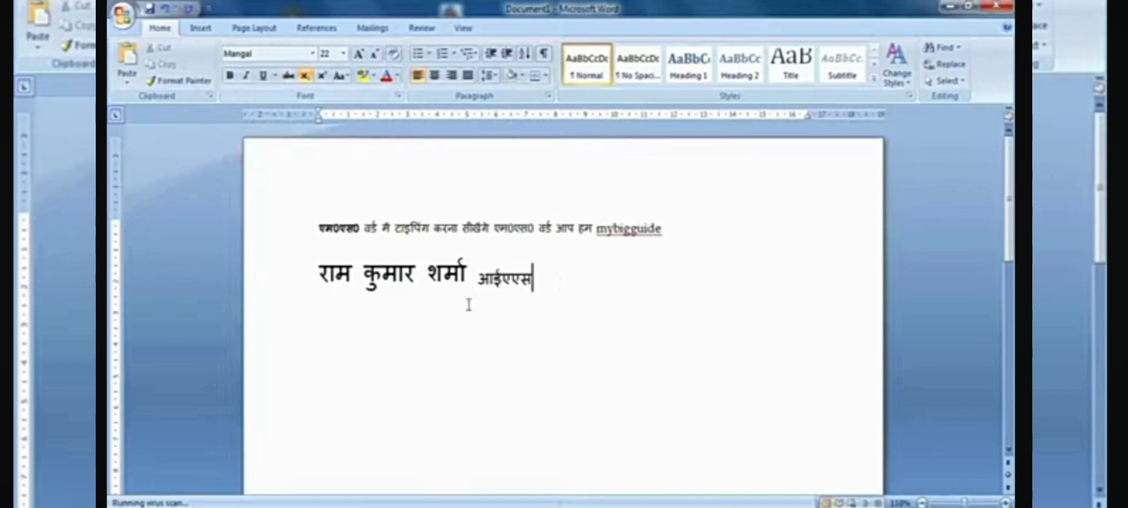
drag(535, 289, 478, 287)
Add a new line below the name, replacing the Devanagari digits "११२५" with "112"
click(596, 286)
key(Return)
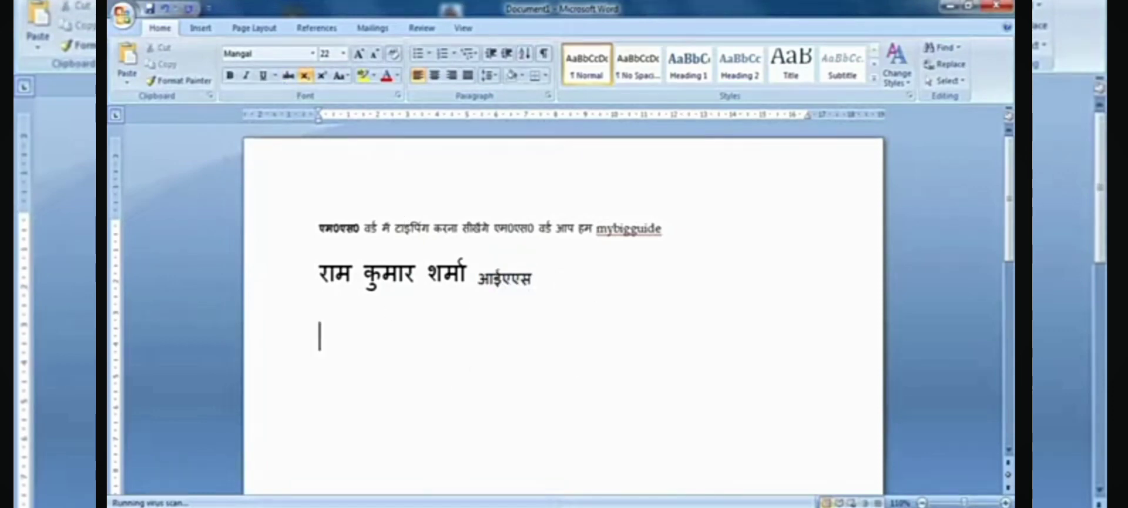
text(११२५)
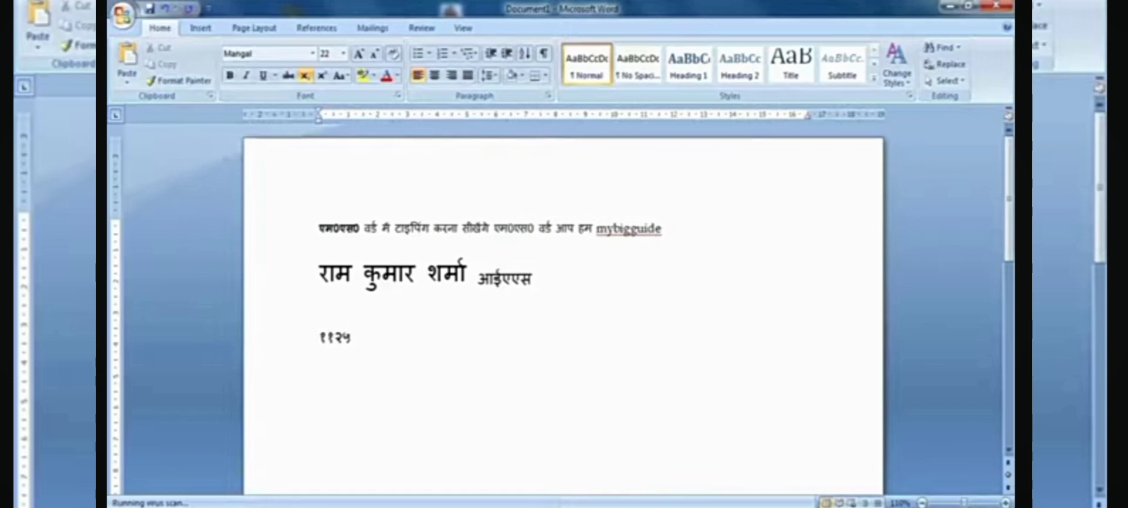
key(shift+Home)
text(112)
Format the final "2" of "112" as superscript
key(shift+Left)
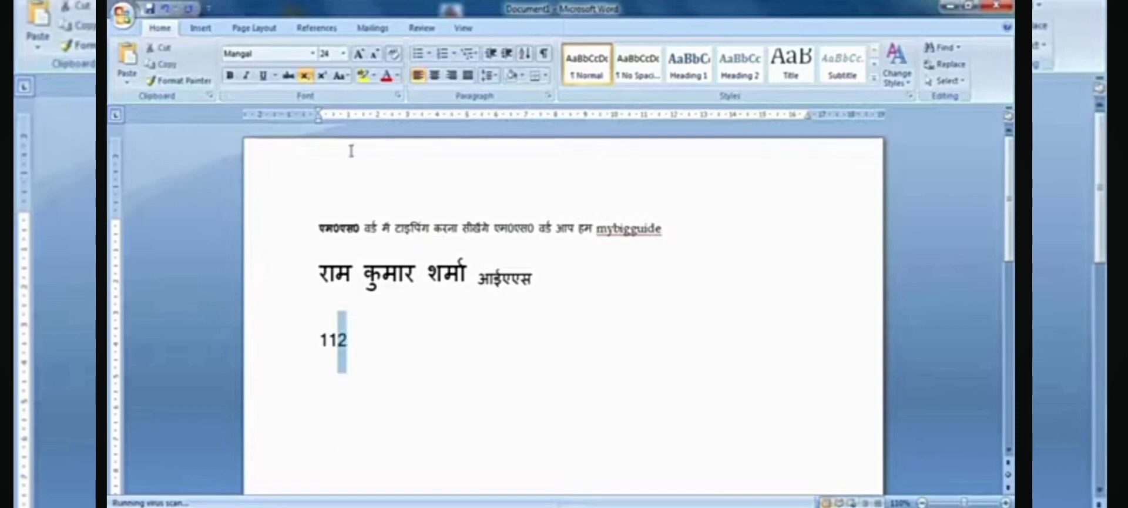
click(322, 75)
click(342, 377)
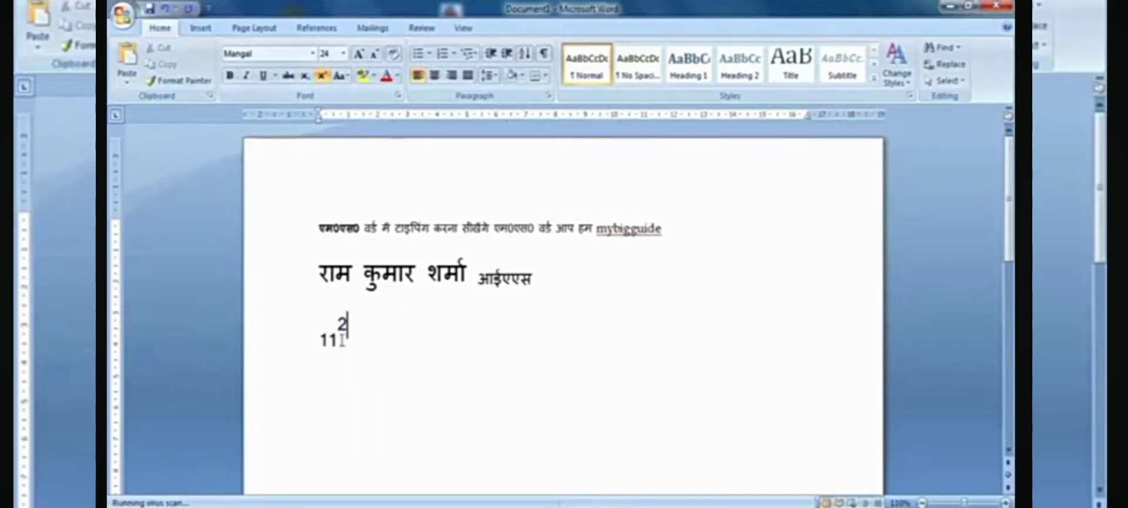
Enlarge the base number "11" in front of the superscript 2 by two font size increments
drag(339, 339, 320, 340)
click(359, 53)
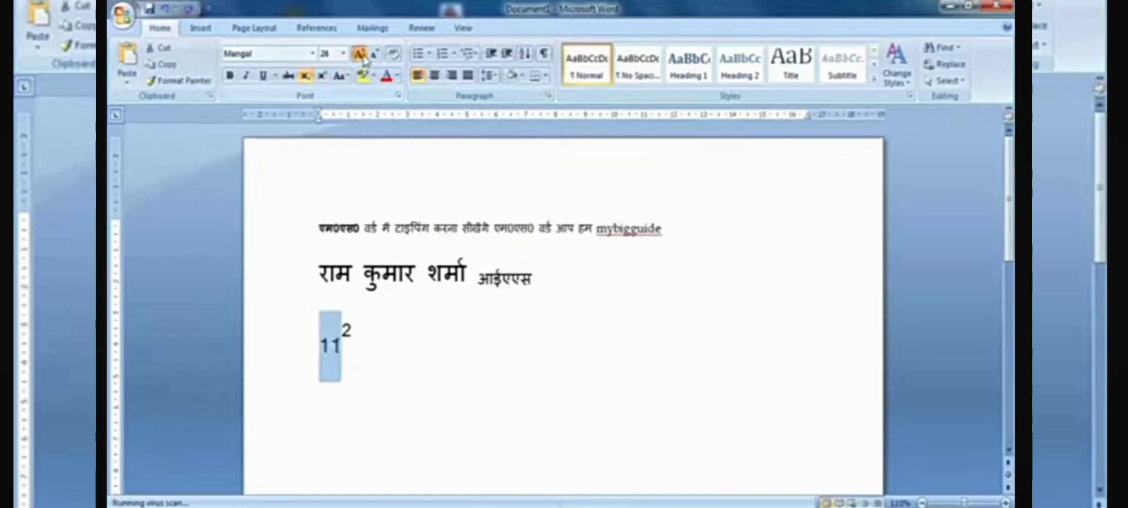
click(359, 53)
click(586, 484)
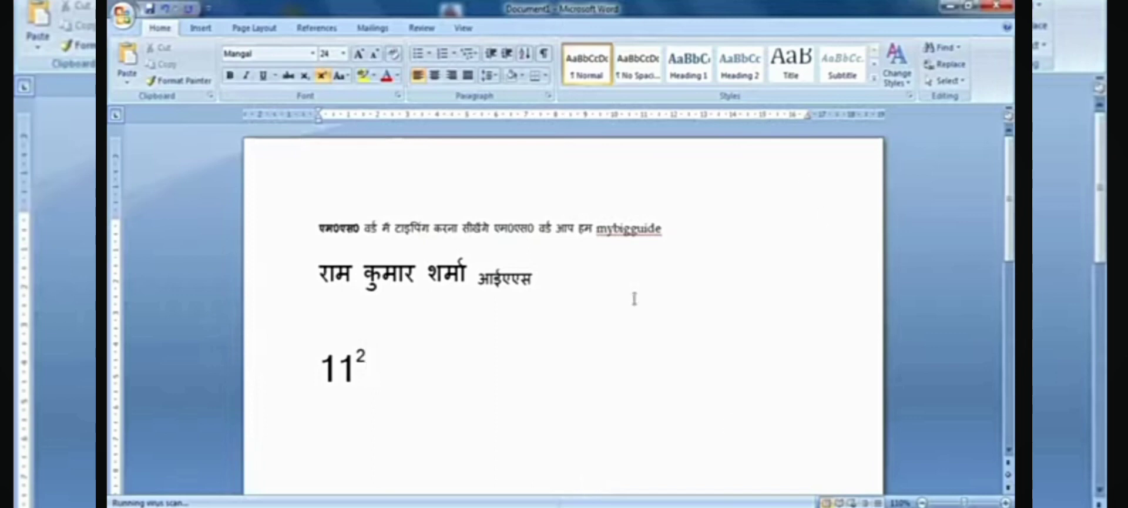
Move "mybigguide" from the first line onto its own line and rewrite it as "My big guide"
click(597, 228)
key(Return)
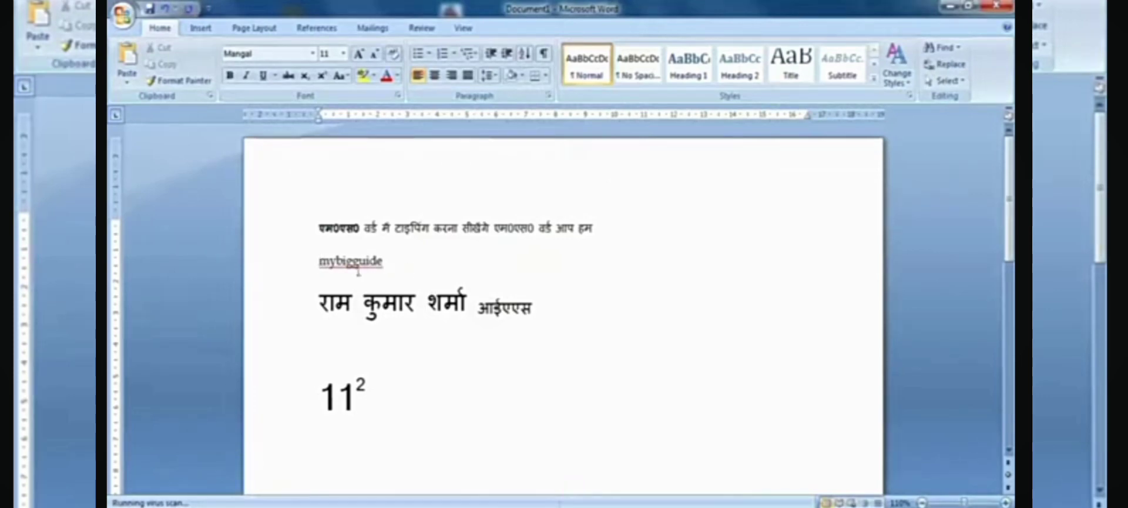
click(338, 263)
click(357, 264)
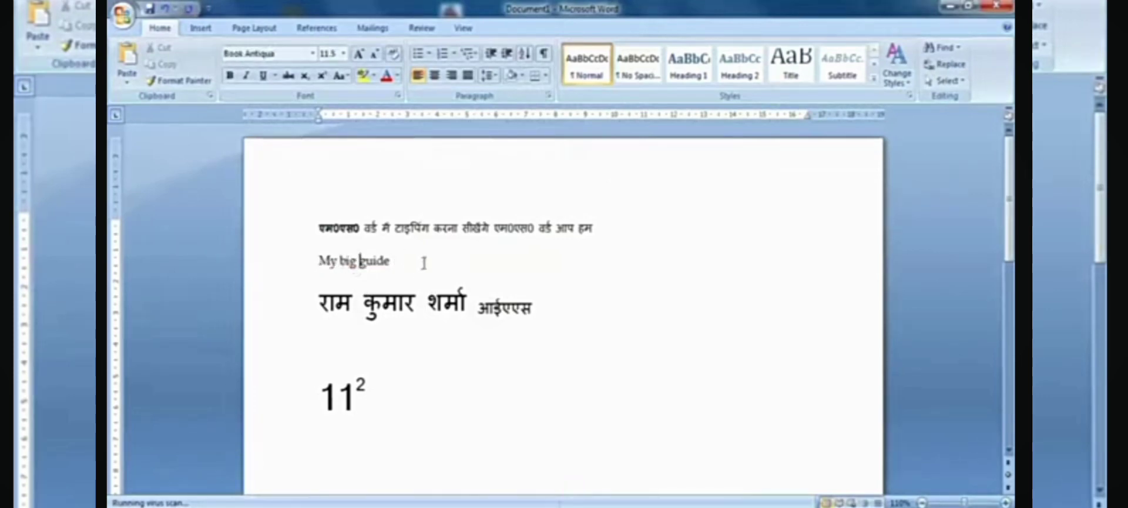
click(261, 258)
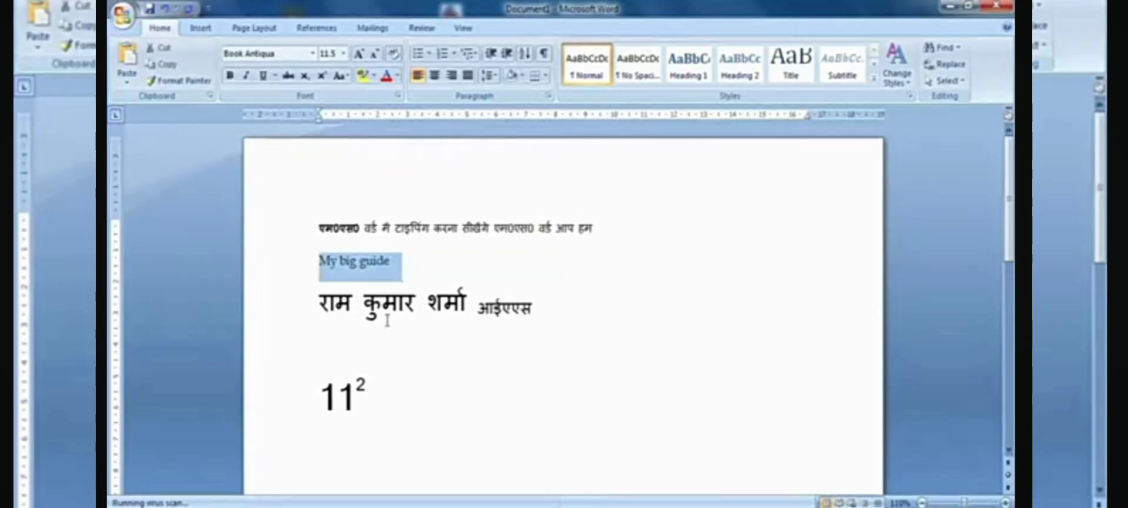
click(412, 272)
drag(409, 266, 280, 251)
click(438, 273)
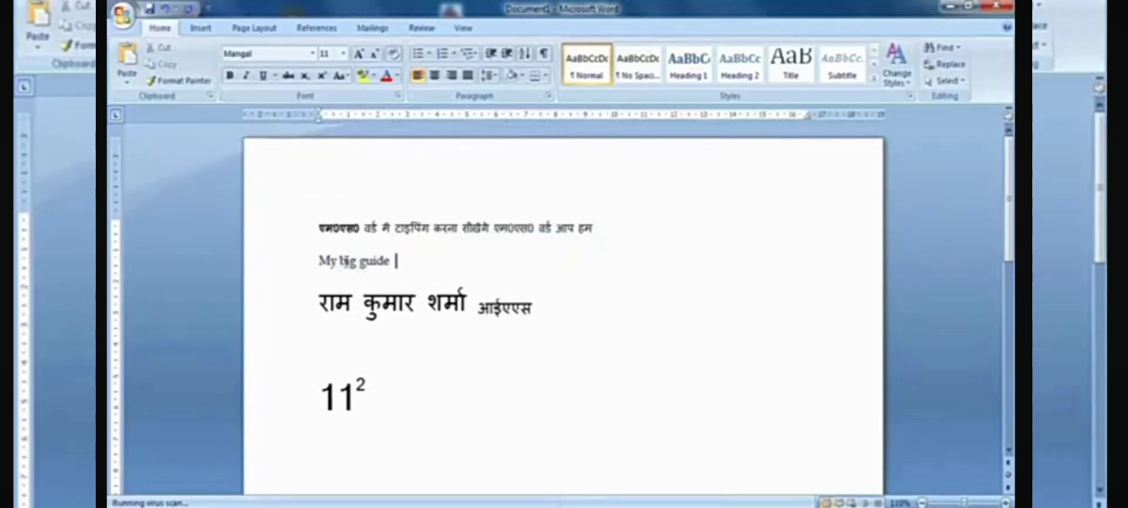
click(340, 76)
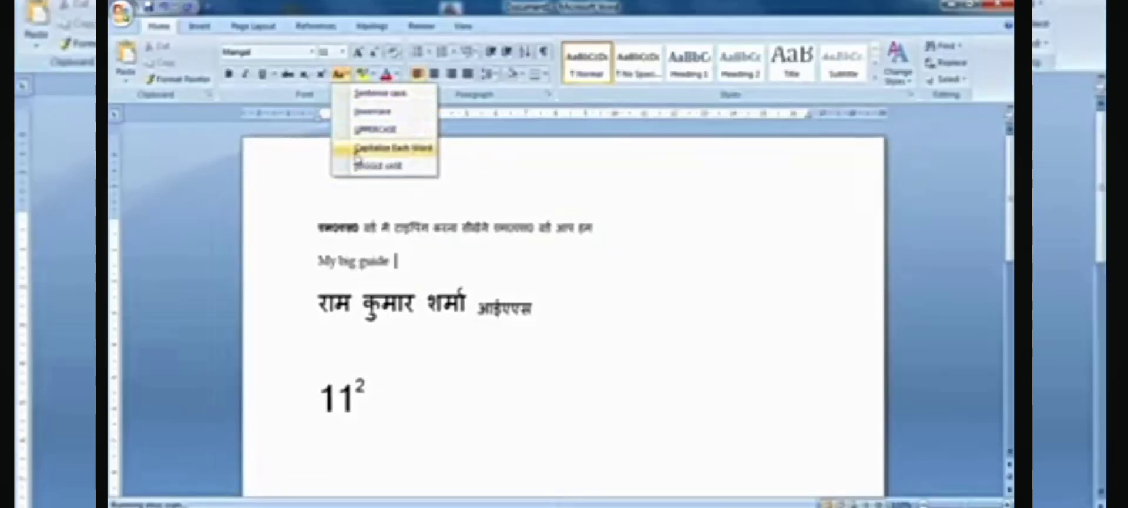
click(429, 253)
Apply Sentence case to "My big guide" and highlight its first letter
drag(317, 262, 402, 265)
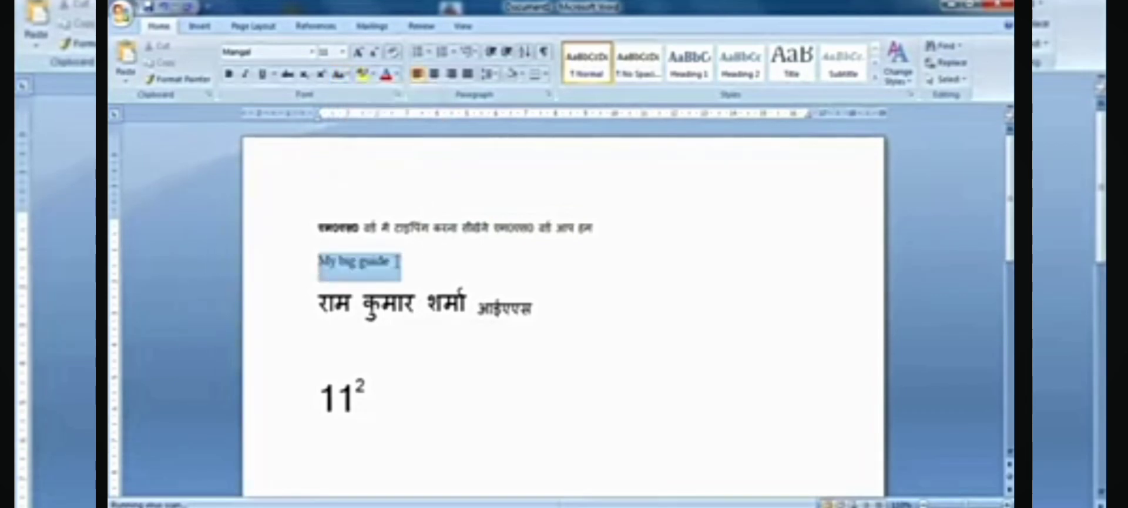
click(338, 74)
click(397, 99)
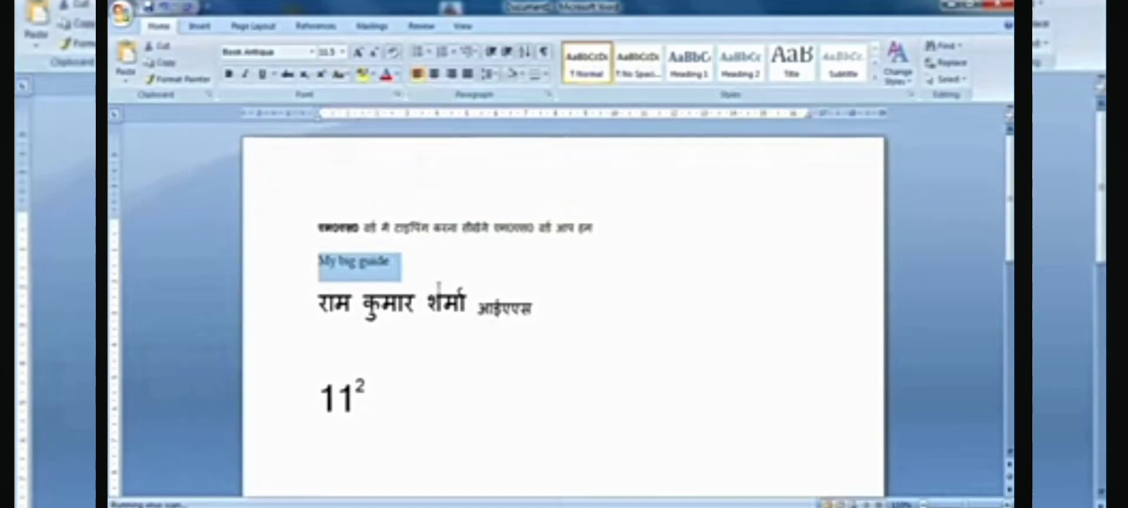
click(405, 262)
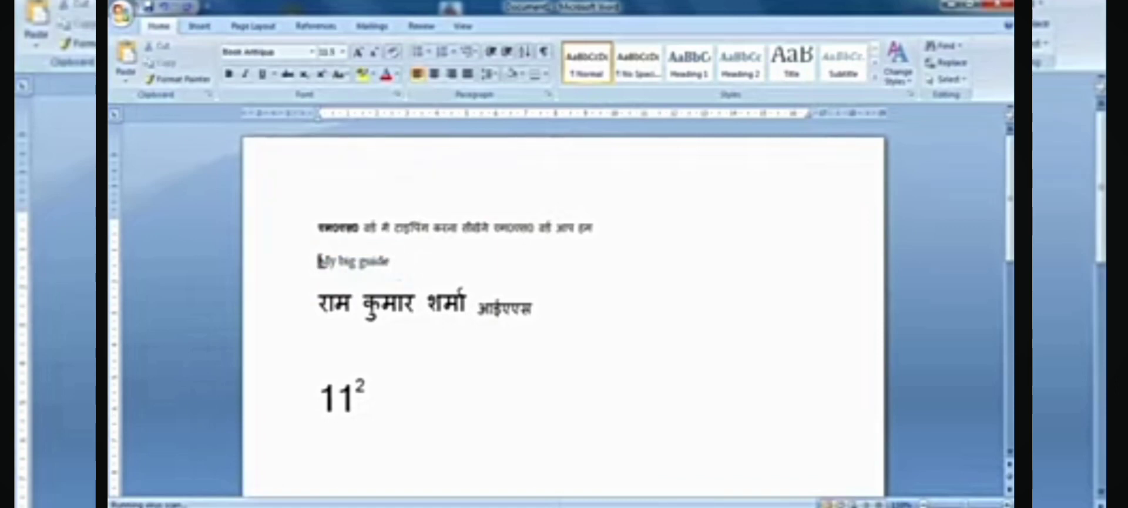
click(447, 259)
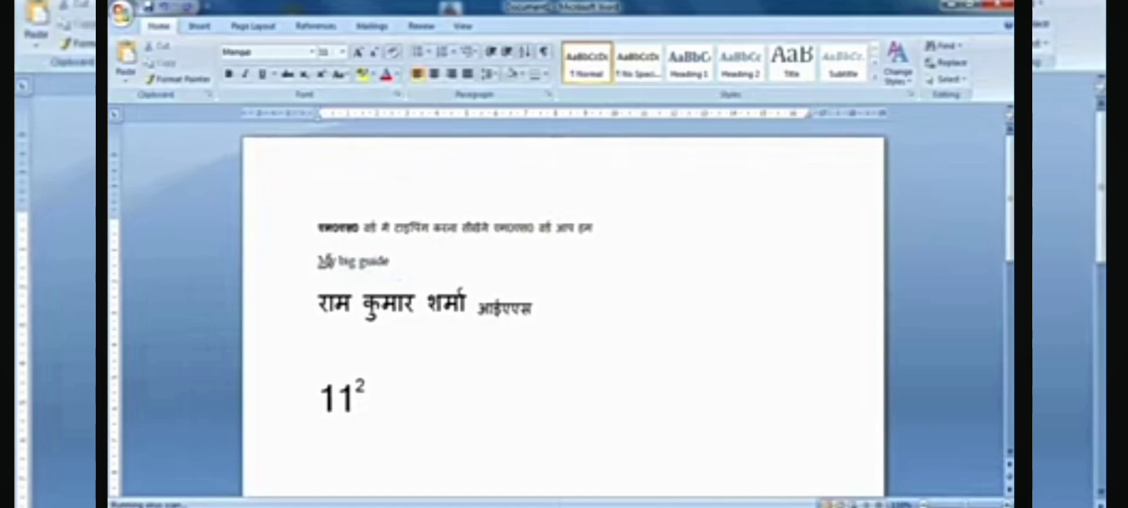
drag(320, 262, 329, 262)
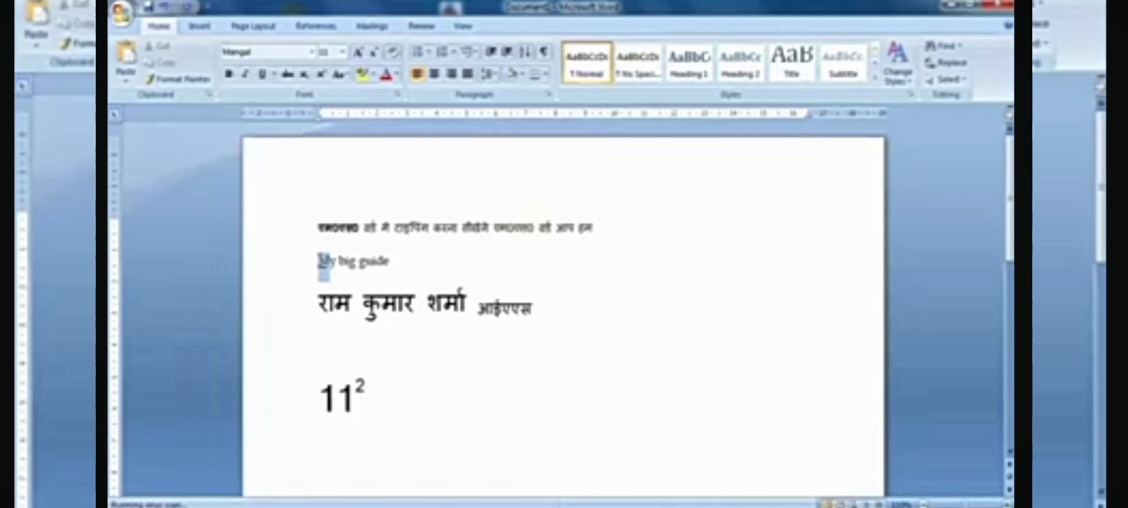
click(401, 274)
Change the whole line "My big guide" to lowercase
drag(409, 268, 305, 262)
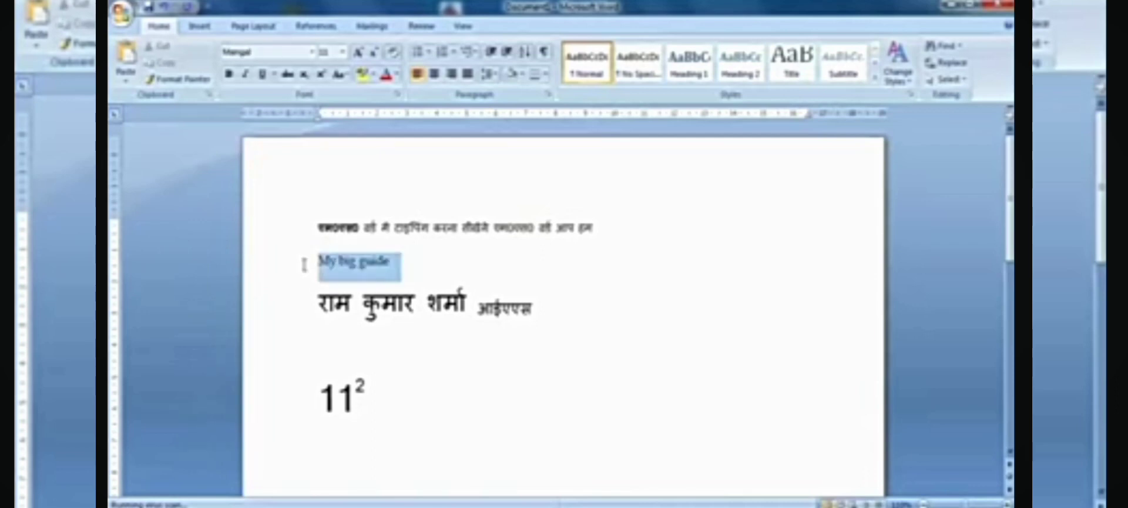
click(339, 74)
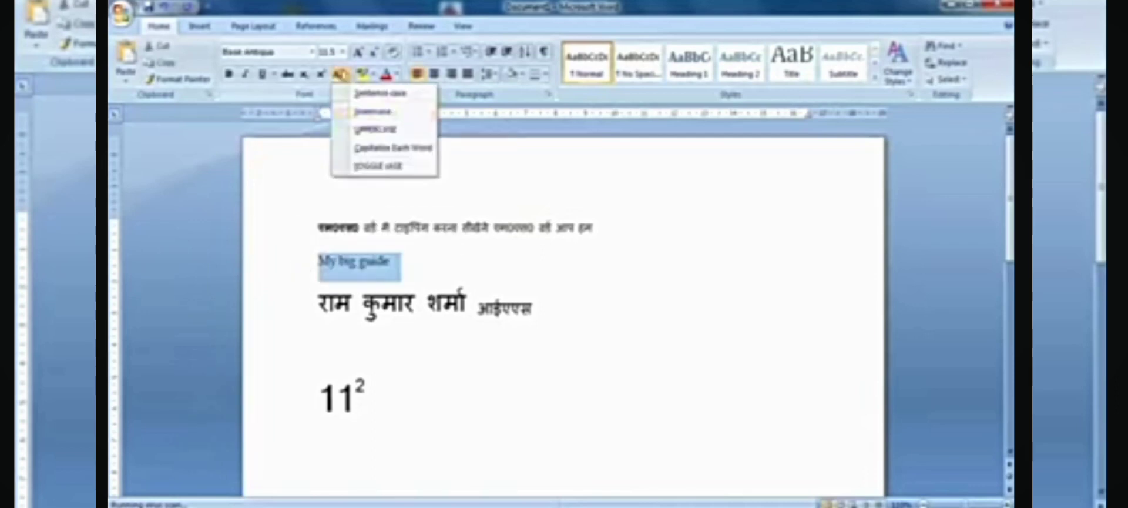
click(391, 115)
click(408, 270)
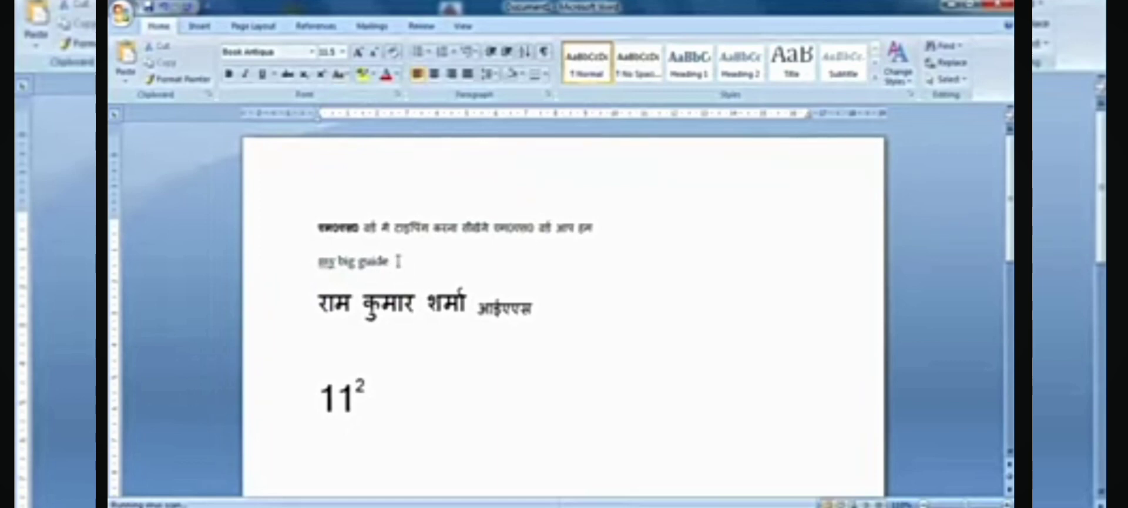
Change the whole line "my big guide" to UPPERCASE
drag(398, 260, 317, 261)
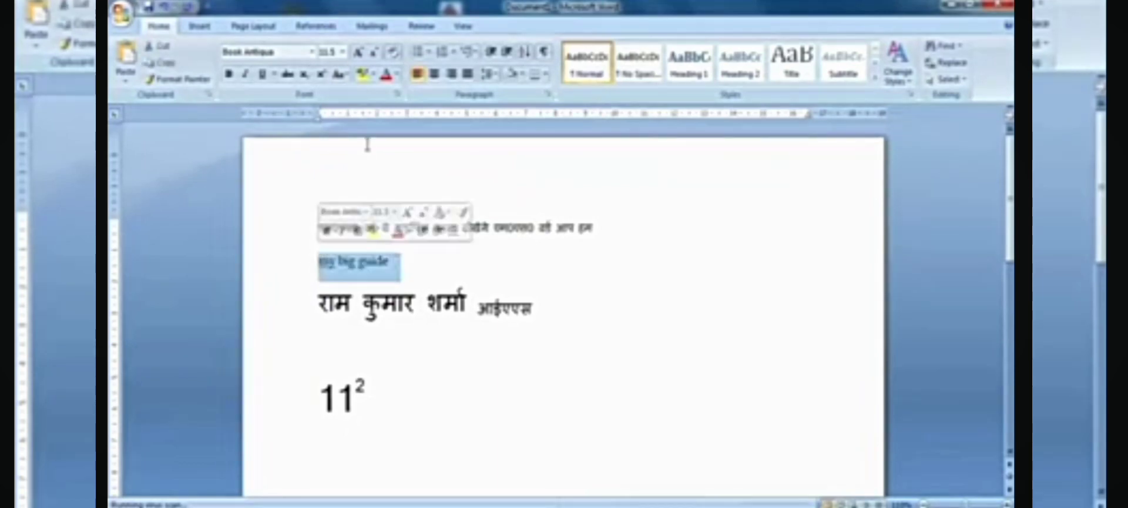
click(339, 73)
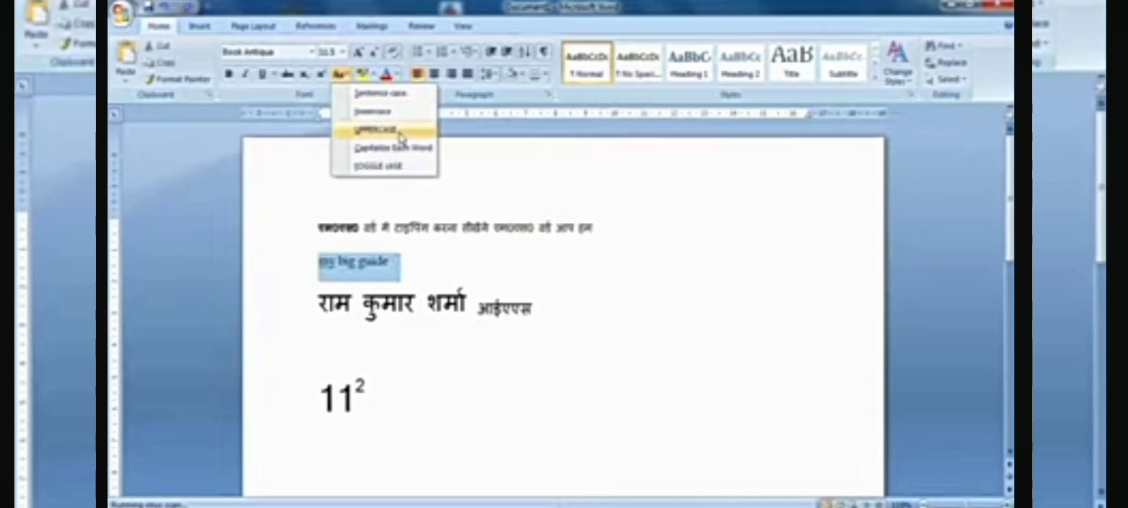
click(399, 137)
click(320, 260)
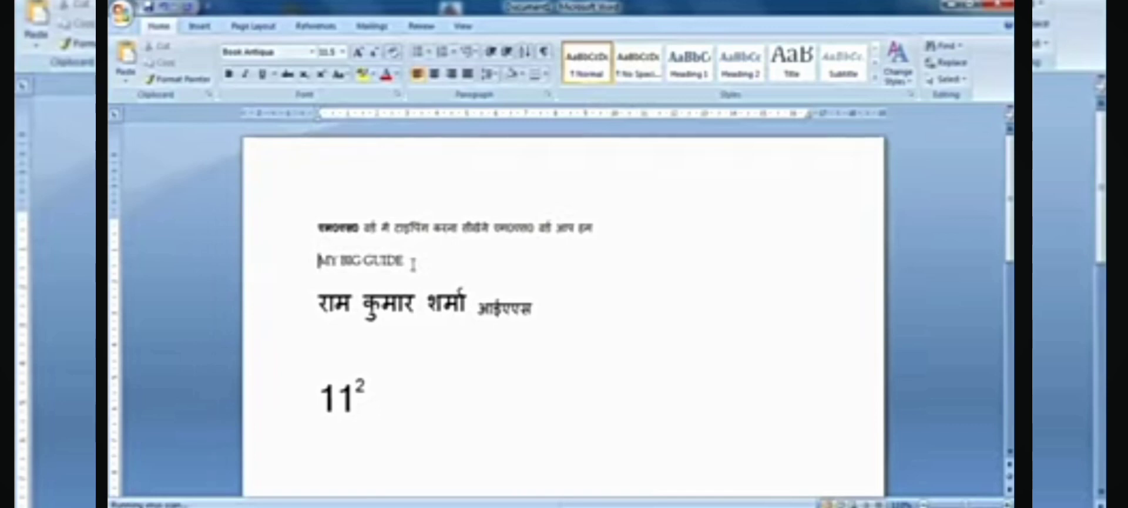
Apply Capitalize Each Word to the line "MY BIG GUIDE"
click(264, 254)
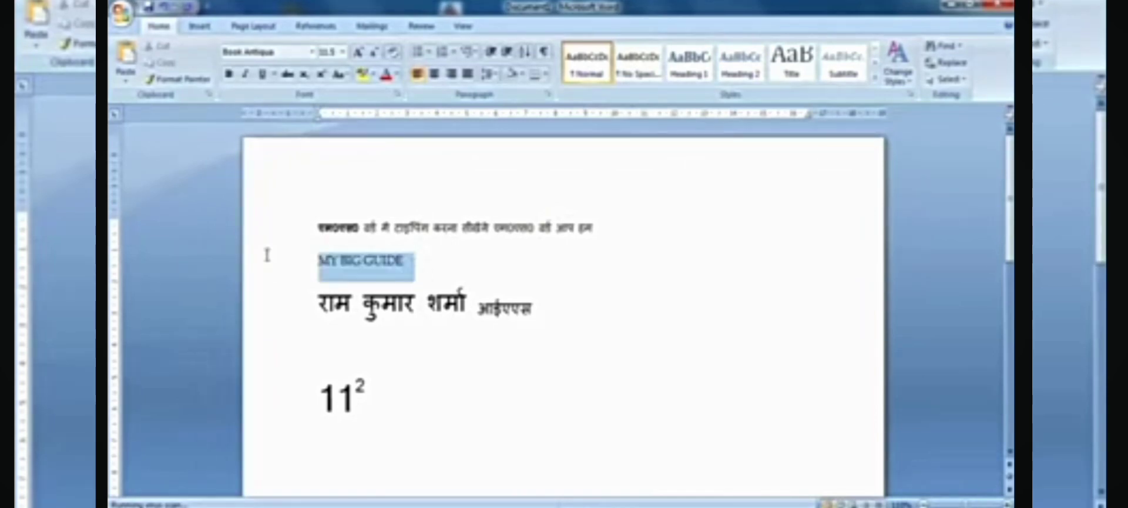
click(341, 76)
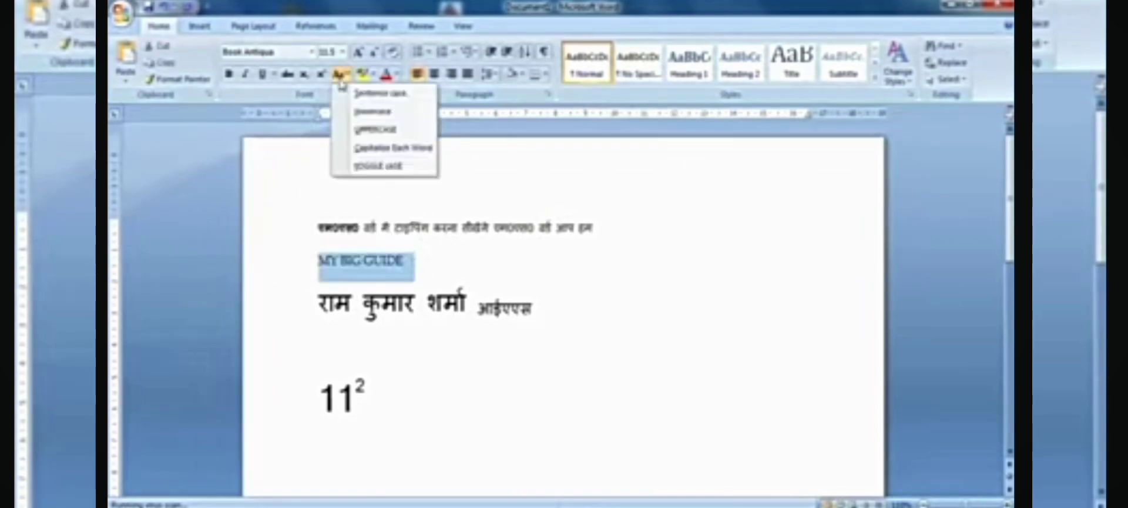
click(413, 148)
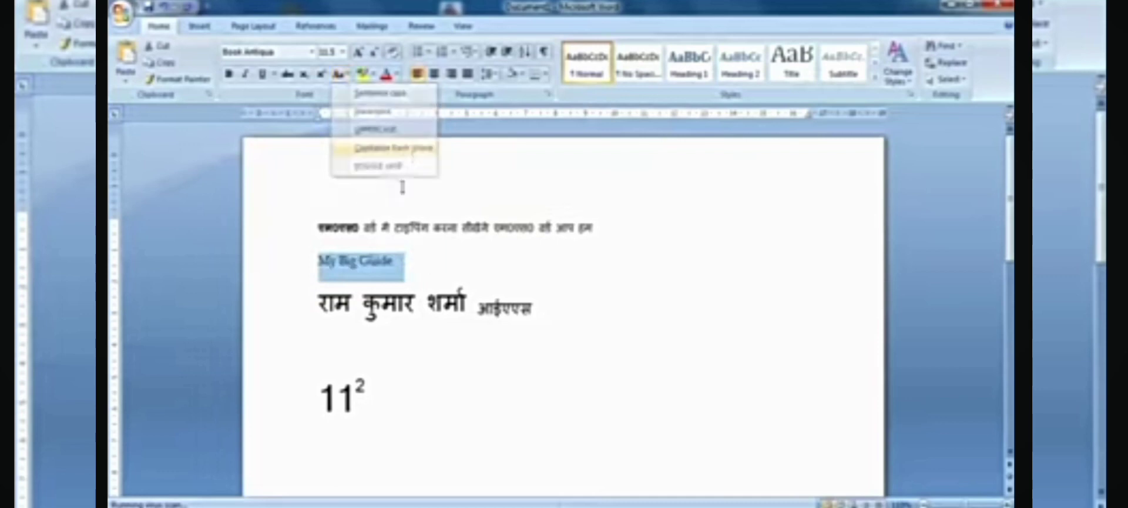
double_click(317, 265)
drag(357, 264, 341, 260)
click(418, 257)
Try tOGGLE cASE on "My Big Guide", reapply Capitalize Each Word and clear the selection
drag(418, 268, 317, 264)
click(340, 74)
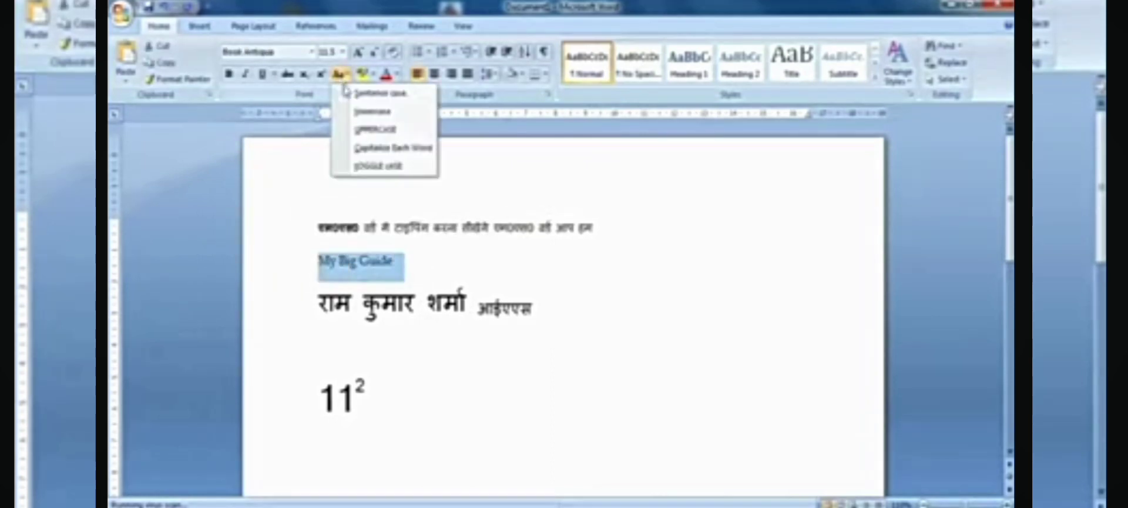
click(395, 168)
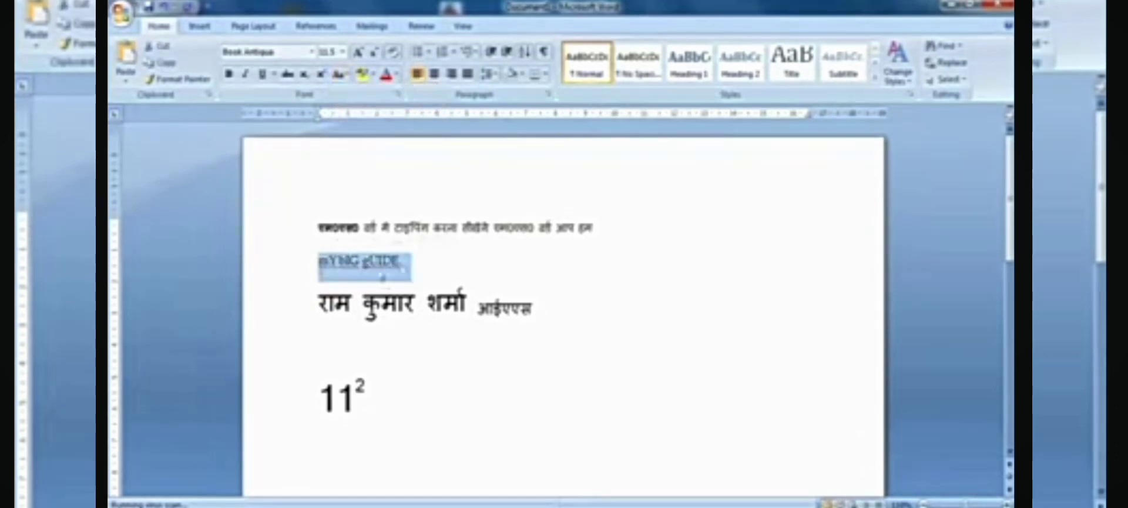
click(340, 74)
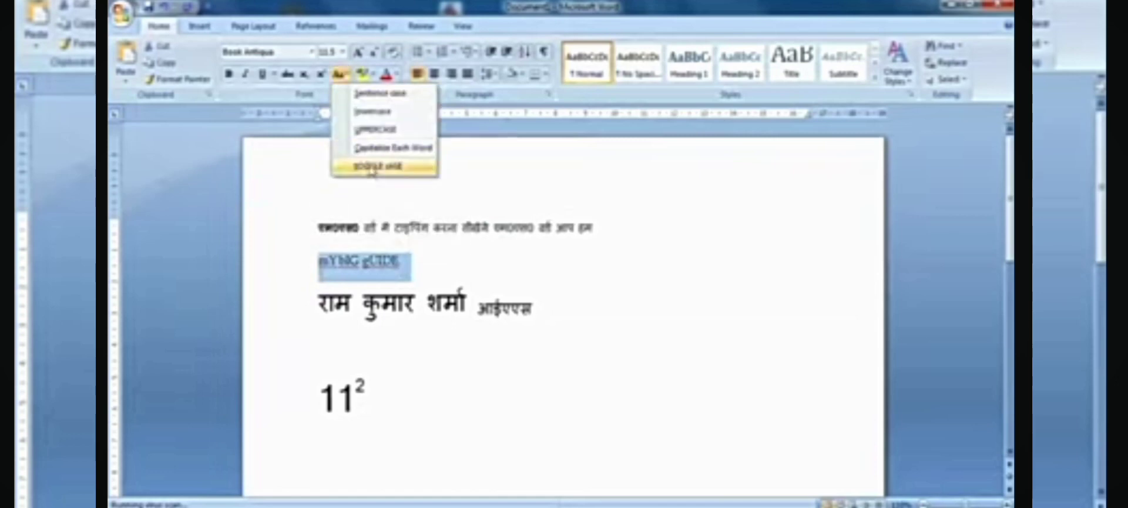
click(397, 149)
click(443, 258)
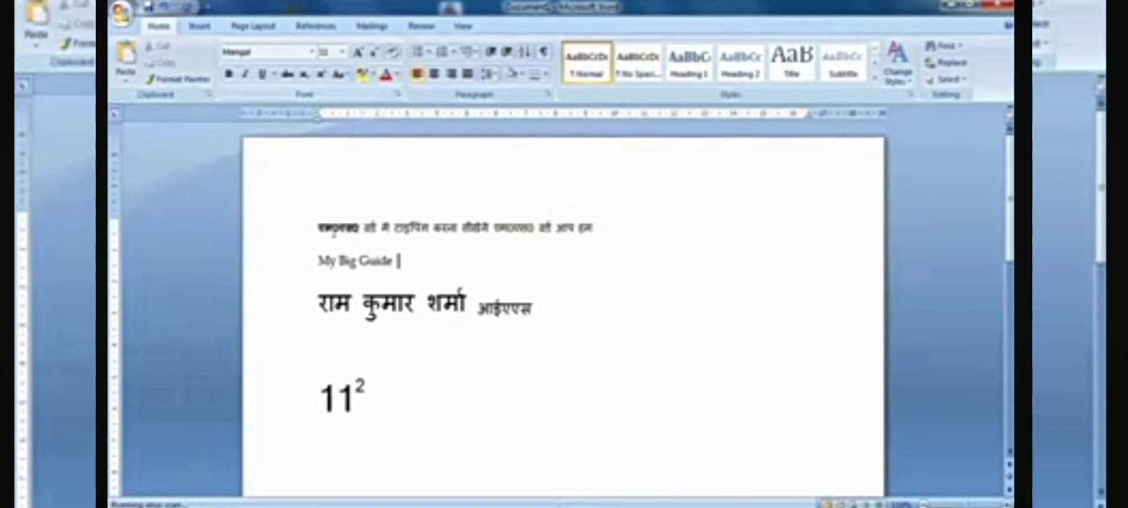
Highlight all but the last three words of the first line in yellow, plus the middle name in the larger Hindi line
drag(317, 227, 531, 223)
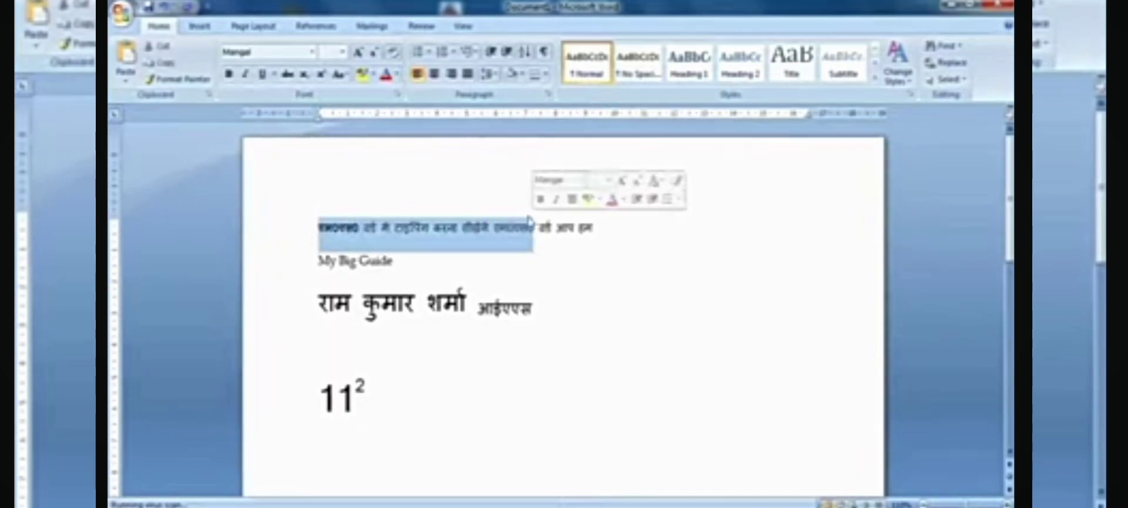
click(372, 75)
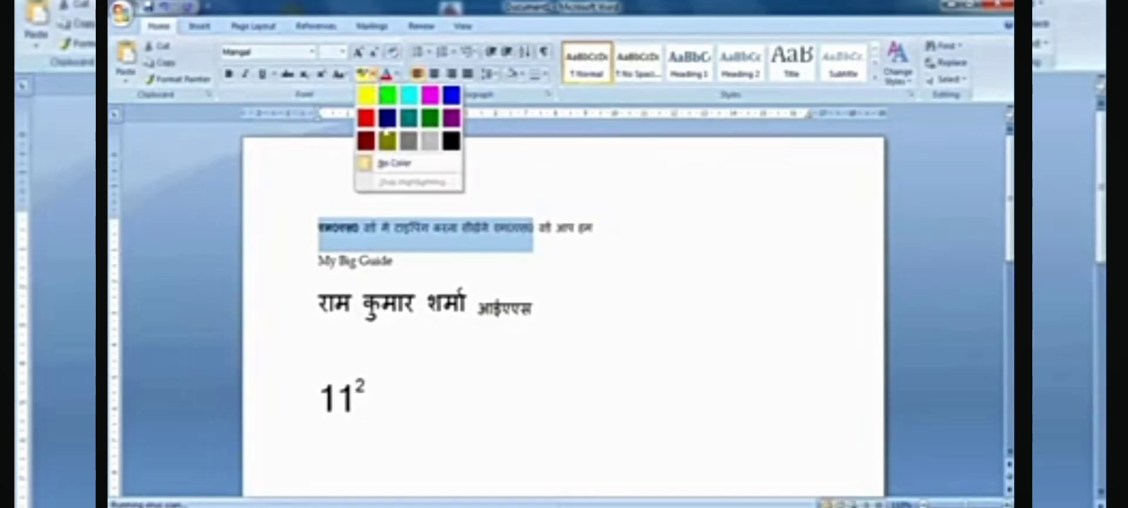
click(367, 95)
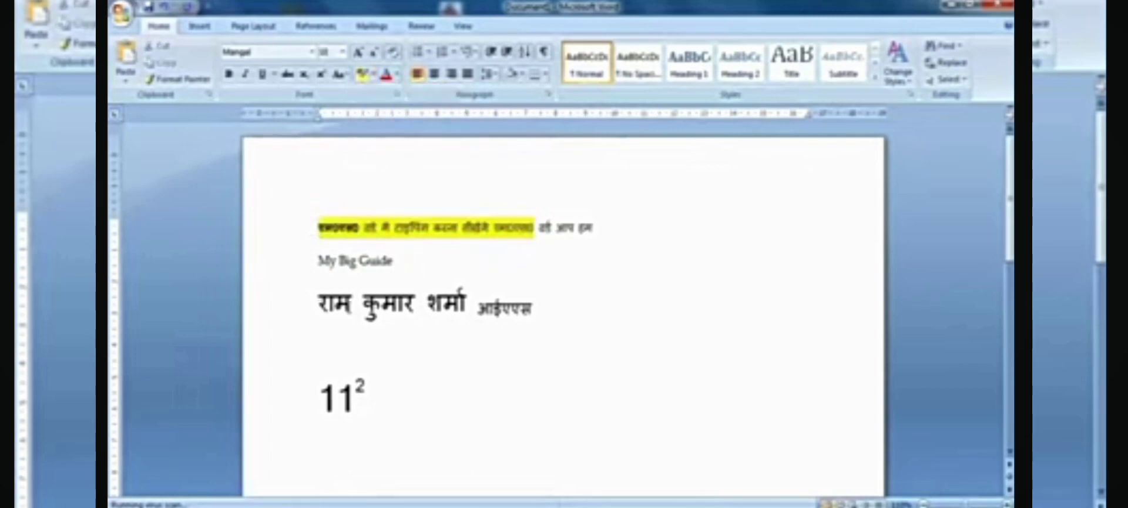
drag(416, 303, 363, 304)
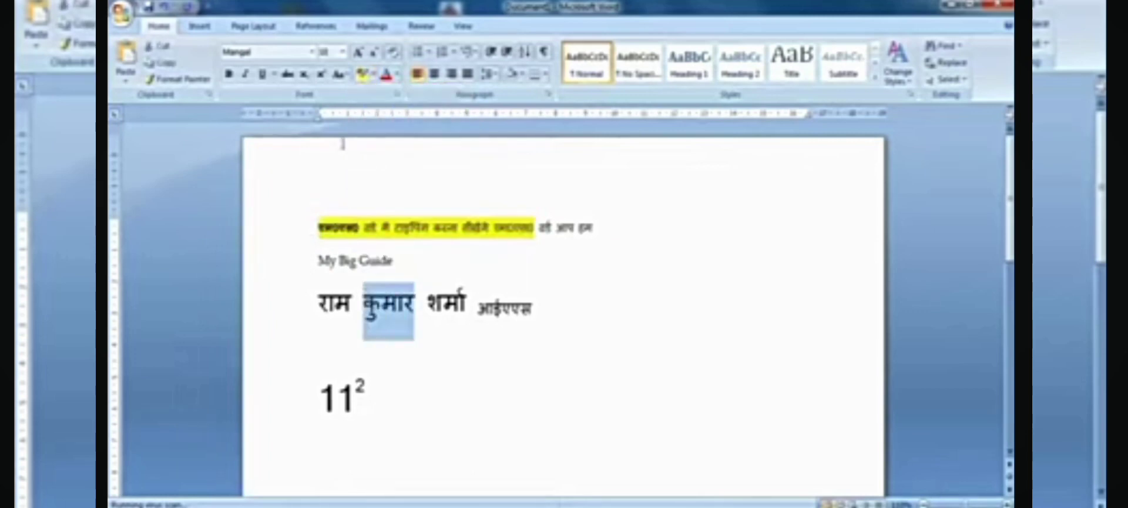
click(363, 74)
Highlight the subscript word "आईएएस" in turquoise and clear the selection
drag(534, 314, 476, 310)
click(364, 75)
click(374, 74)
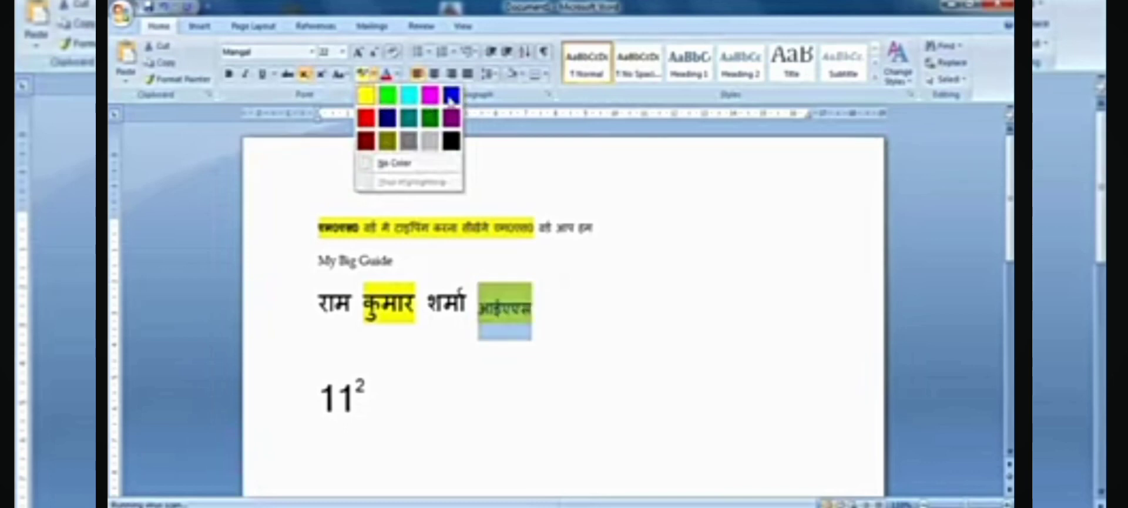
click(414, 98)
click(599, 259)
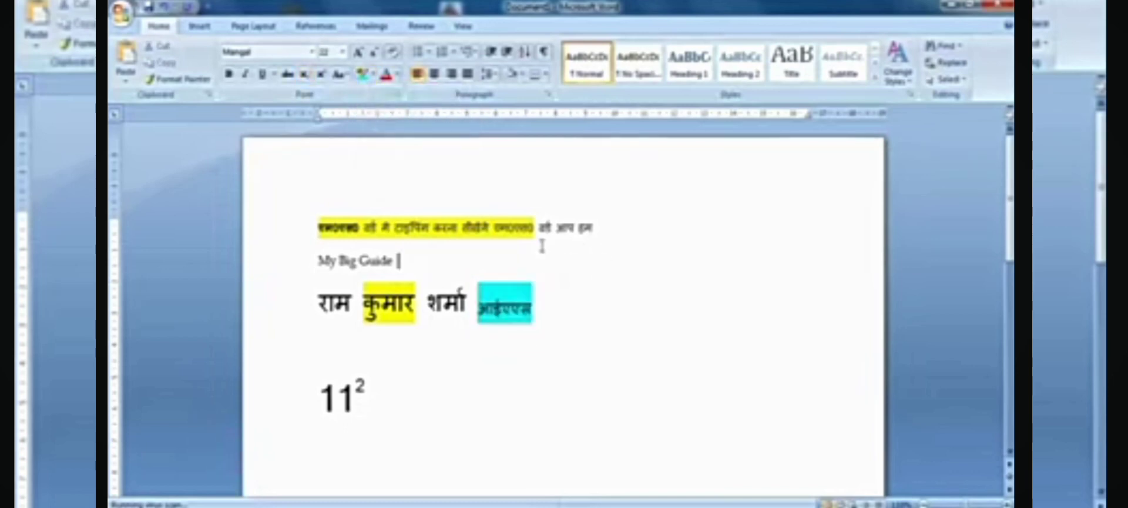
drag(596, 229, 580, 225)
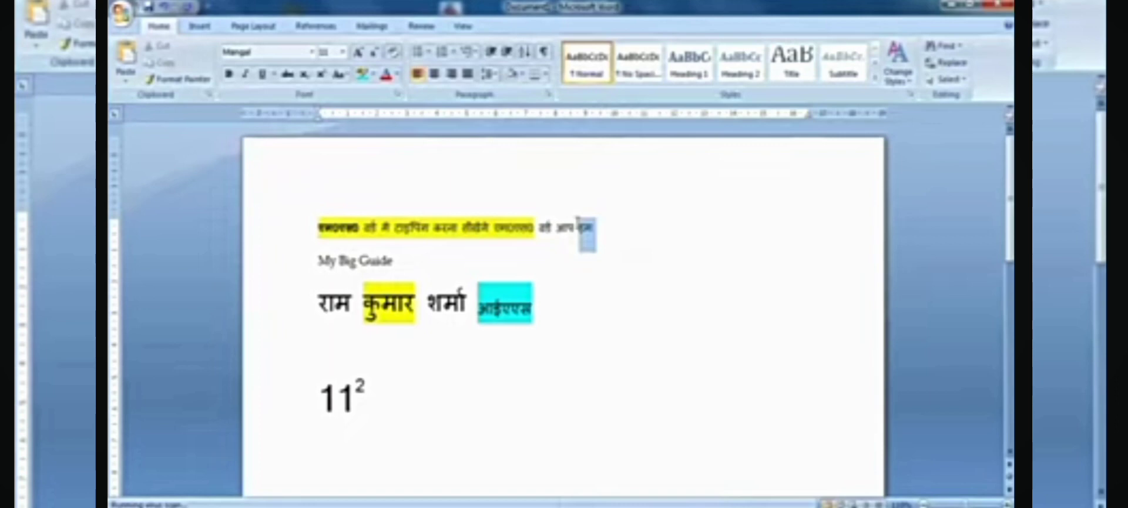
click(398, 74)
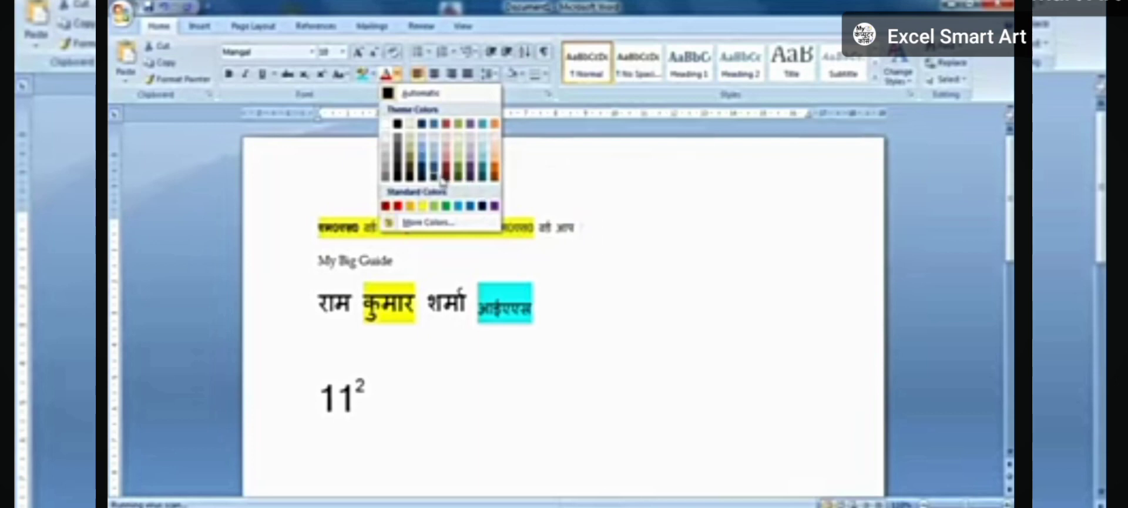
click(402, 76)
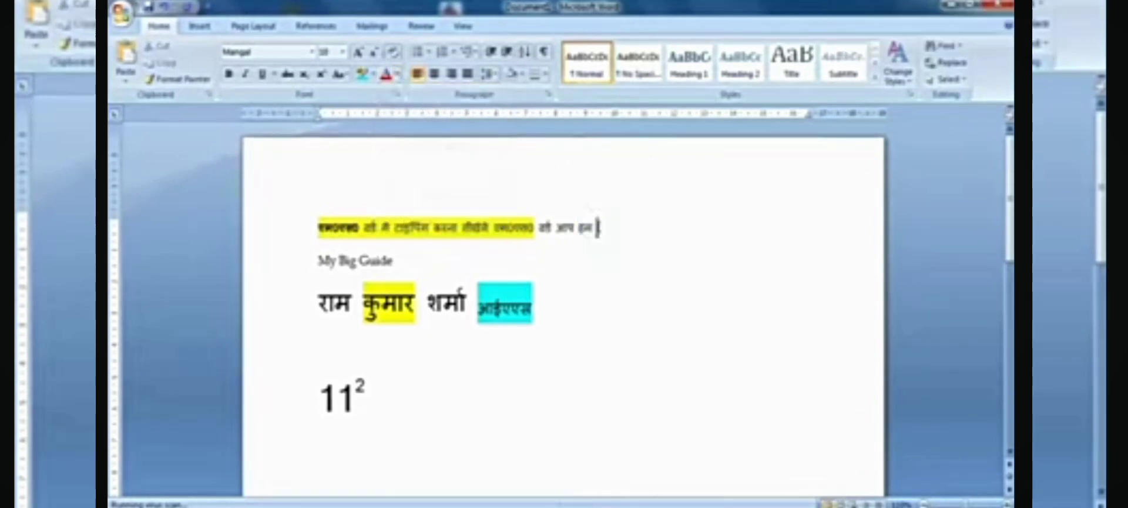
Set the font color of the line "My Big Guide" to standard light green
drag(405, 262, 318, 263)
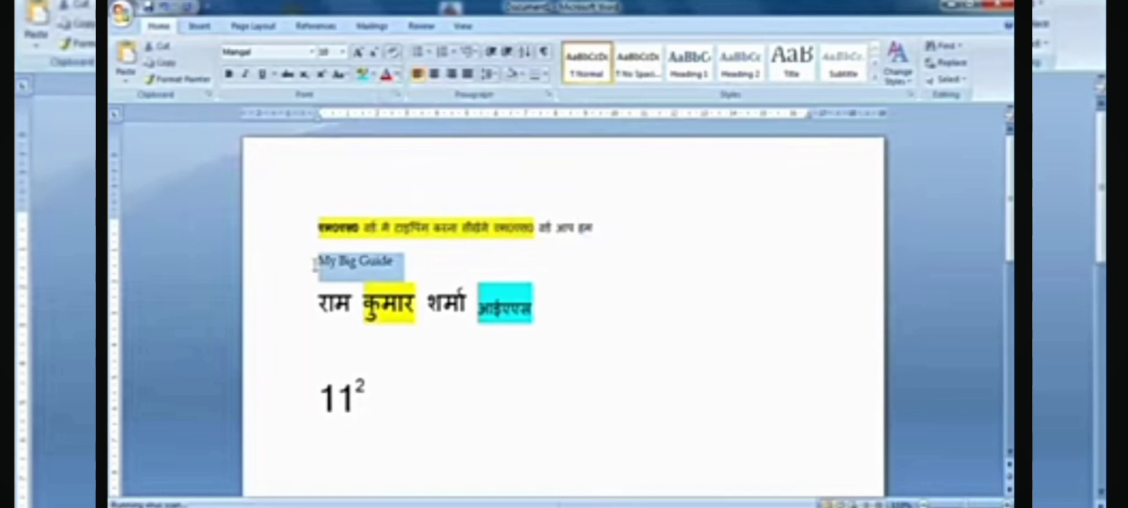
click(397, 74)
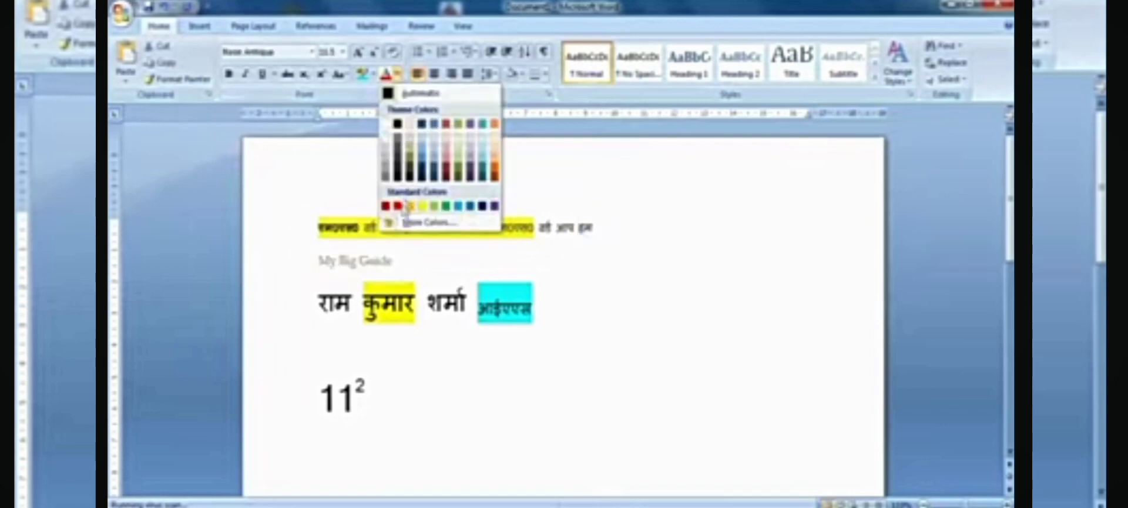
click(437, 206)
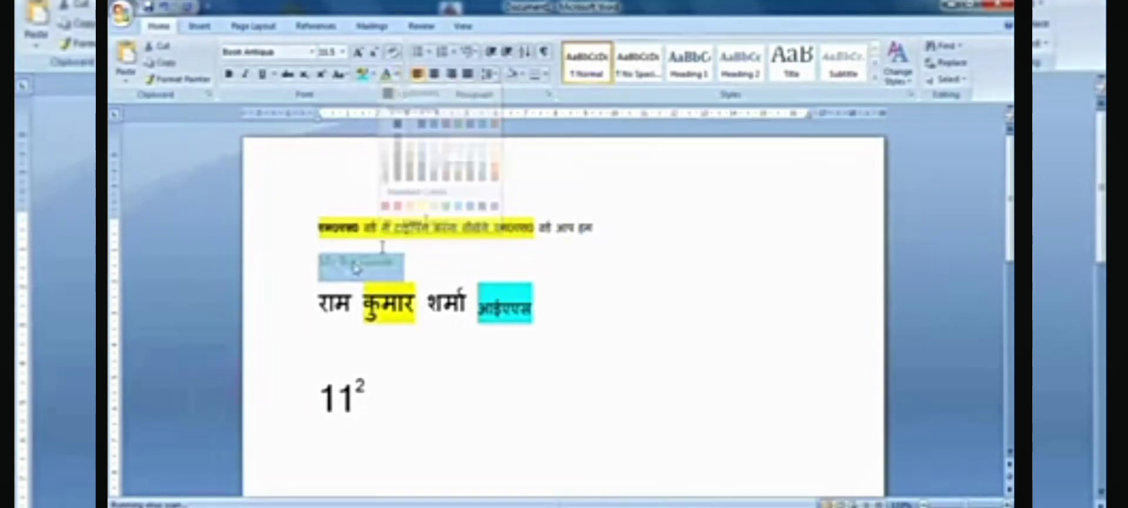
Color the word "My" standard red and grow its font size by several increments
double_click(329, 260)
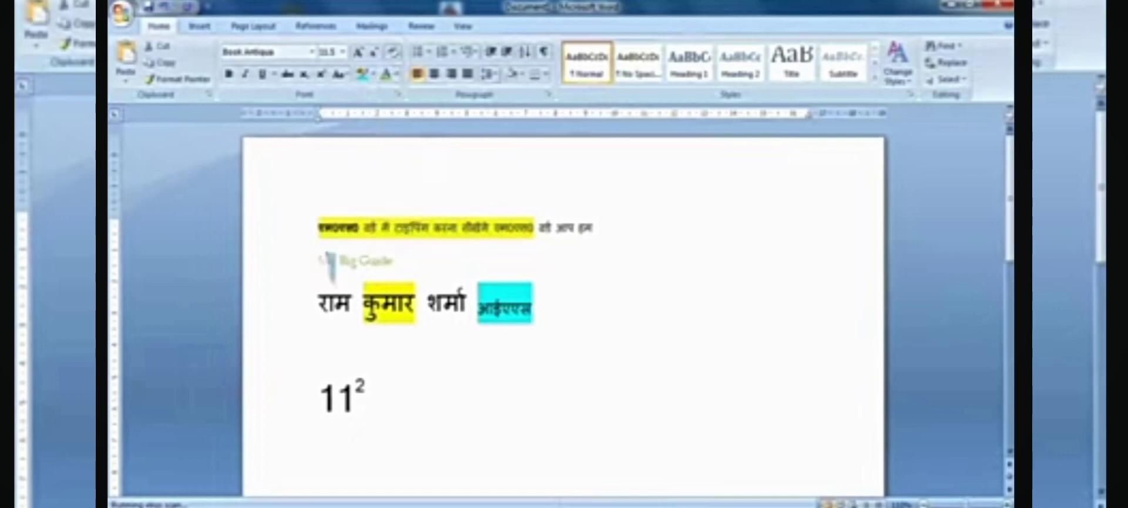
click(397, 74)
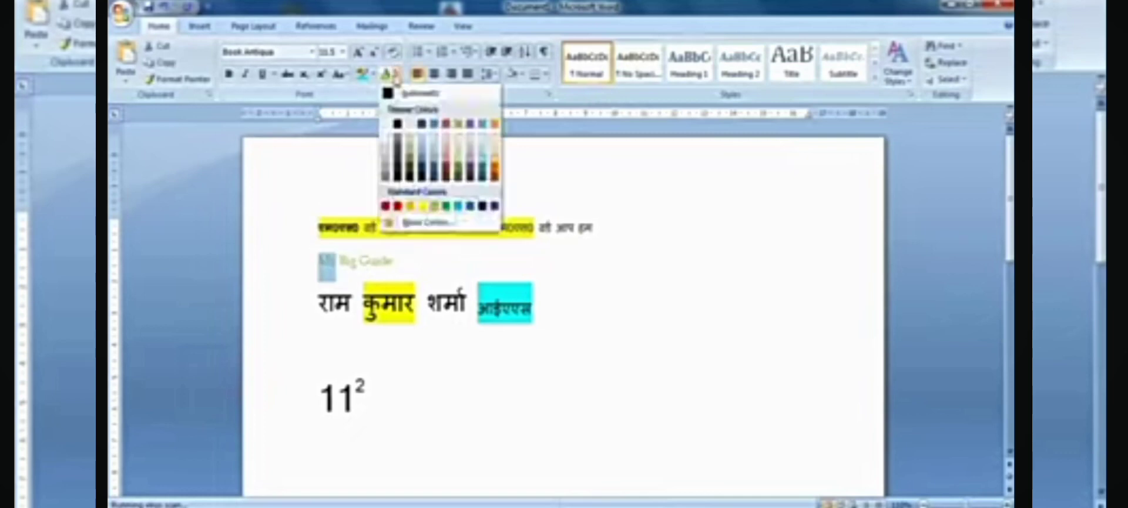
click(398, 207)
click(360, 53)
click(360, 53)
click(359, 53)
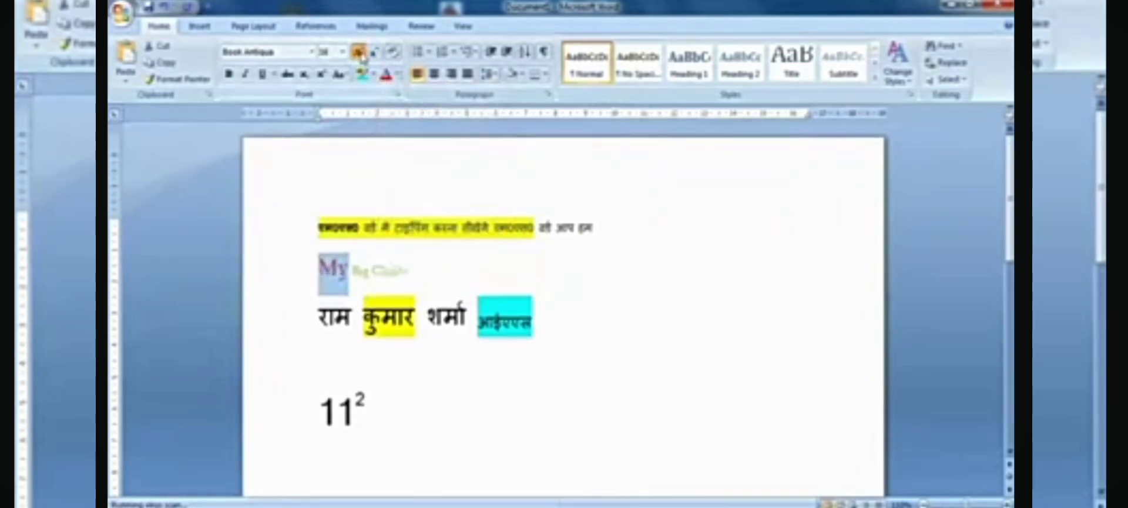
click(360, 54)
click(360, 54)
click(360, 53)
Grow the font size of the whole line "My Big Guide" by several more increments and deselect it
click(457, 301)
drag(457, 301, 318, 293)
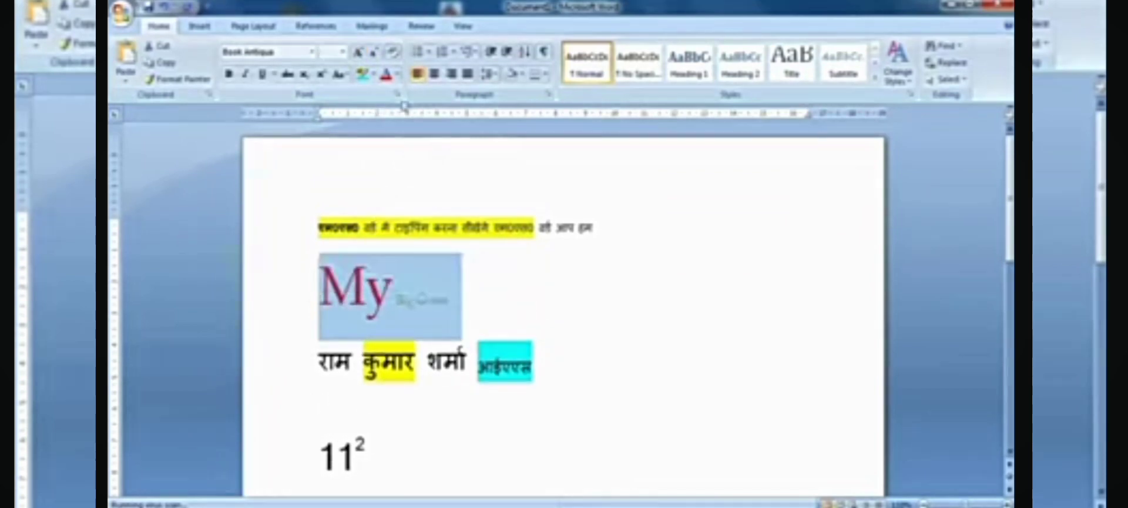
click(359, 53)
click(360, 53)
click(359, 53)
click(600, 399)
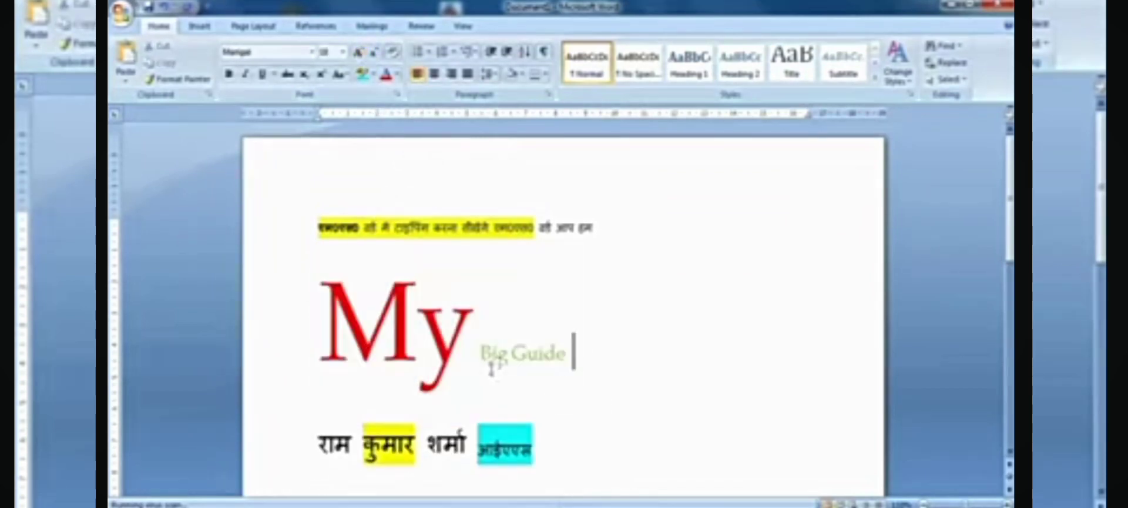
Set the font color of the word "Big" to standard orange
drag(511, 362, 479, 367)
click(397, 74)
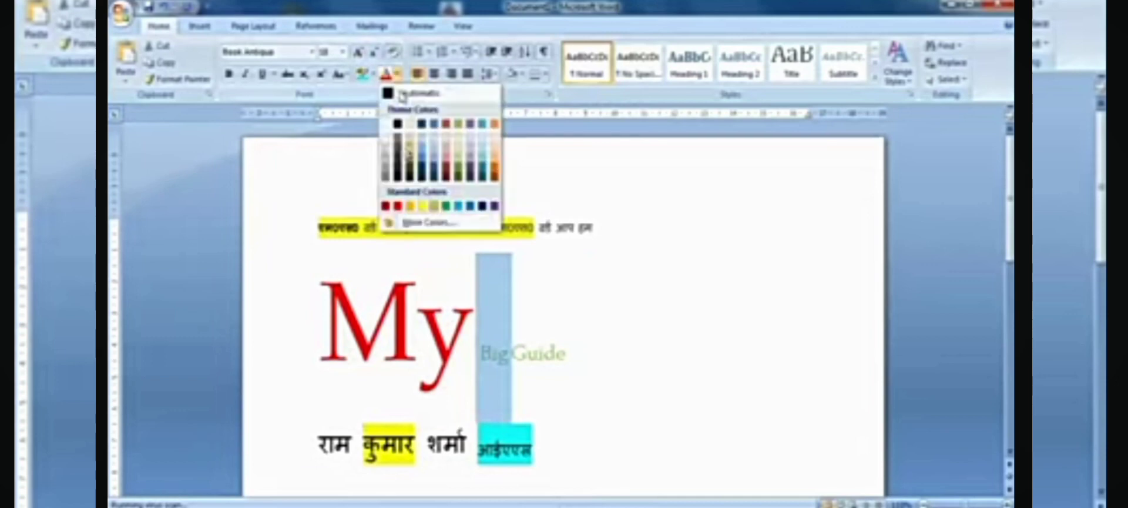
click(410, 203)
click(620, 344)
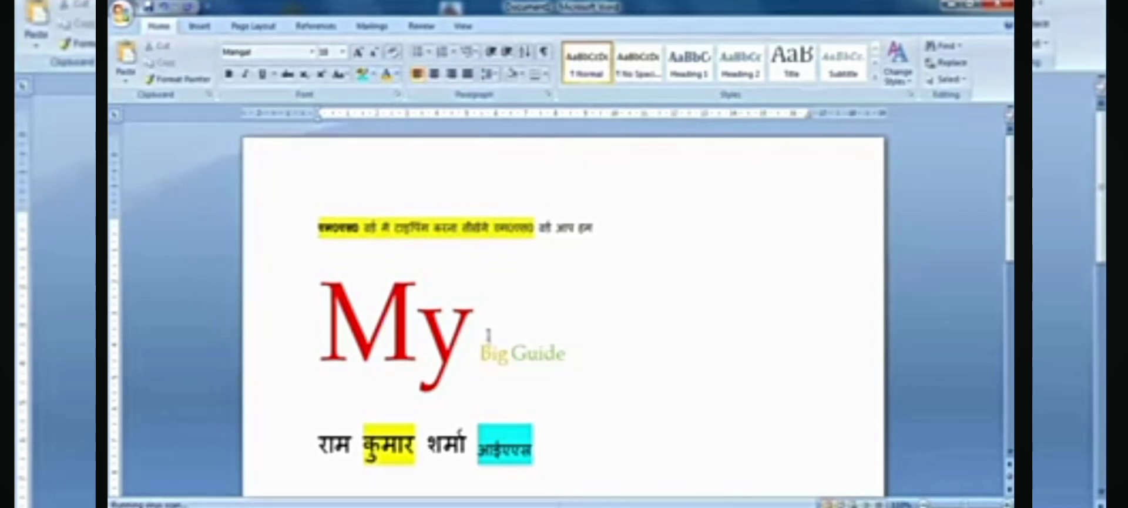
Add the text "mybigguide" after the turquoise-highlighted word at the end of the Hindi name line
drag(477, 317, 332, 322)
click(512, 325)
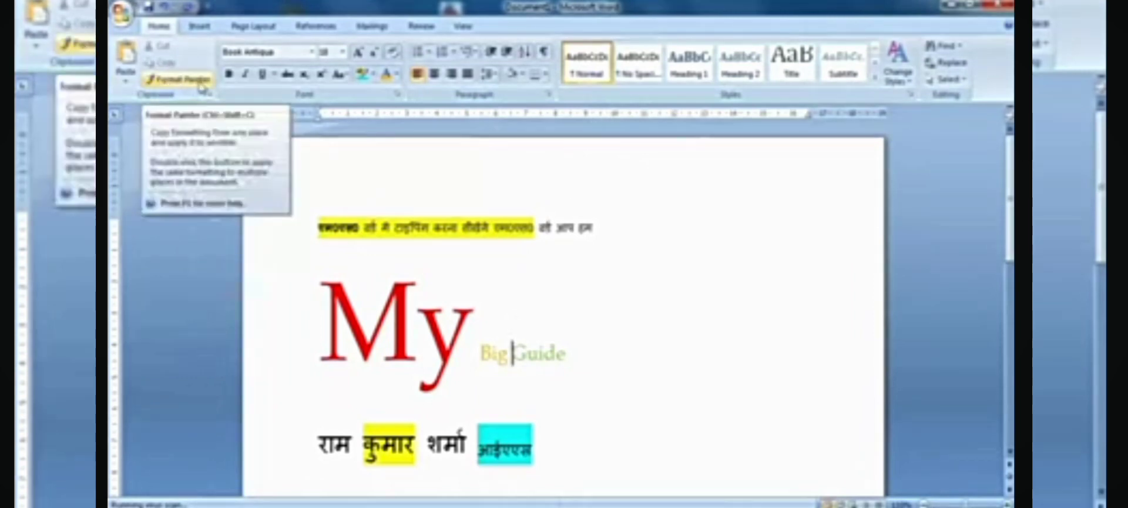
click(634, 479)
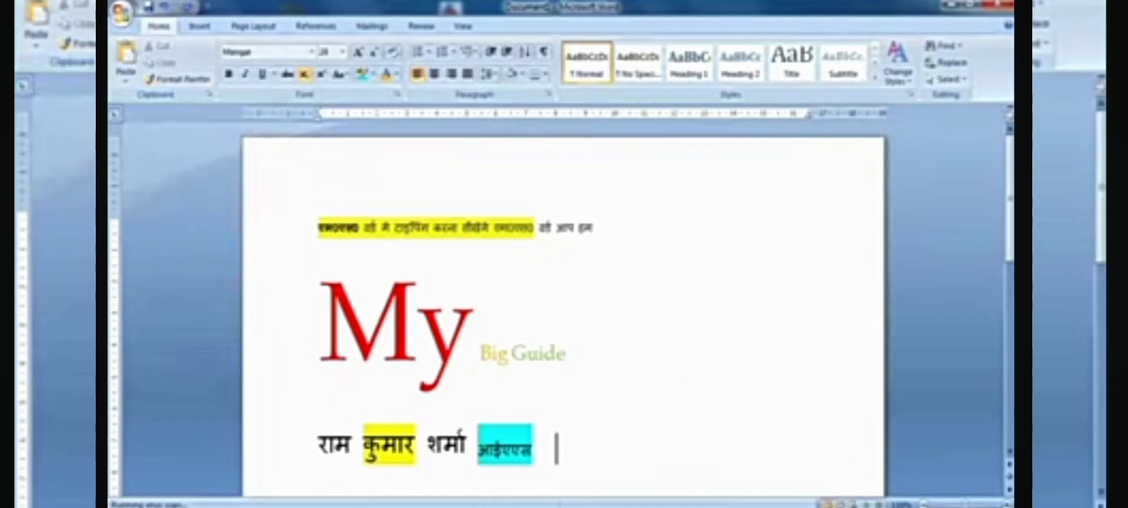
text(mybig)
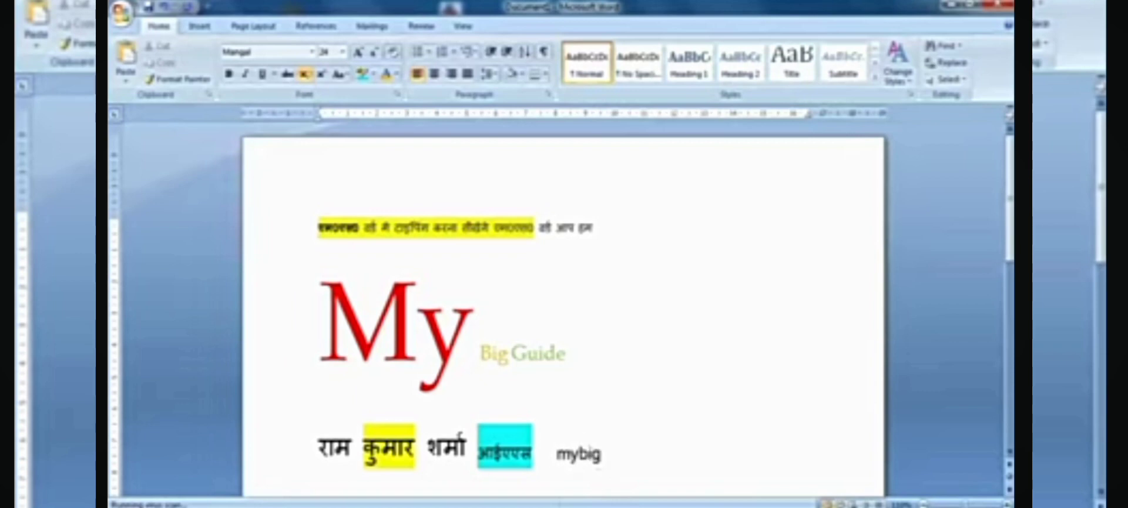
text(guide)
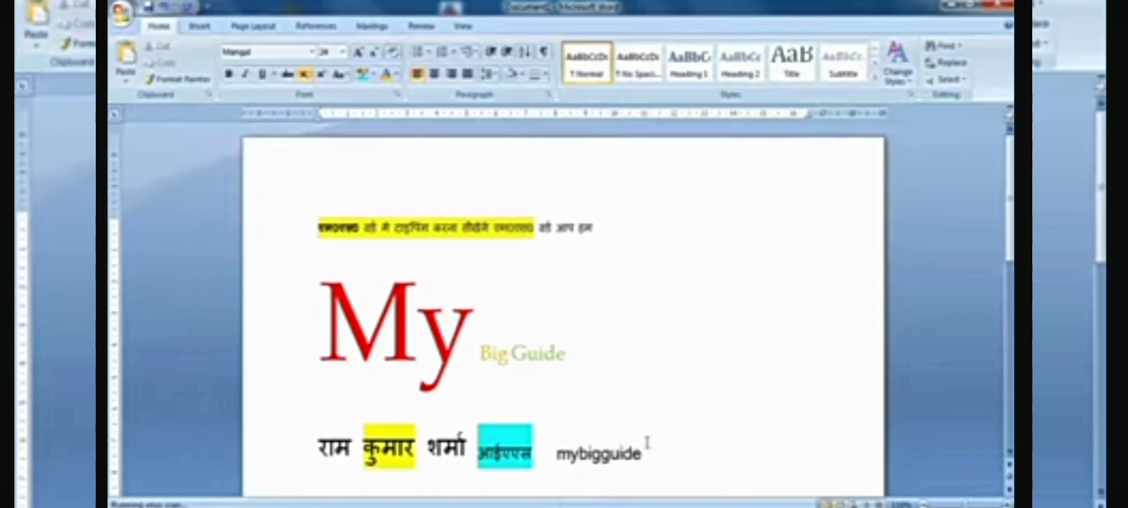
drag(326, 321, 569, 333)
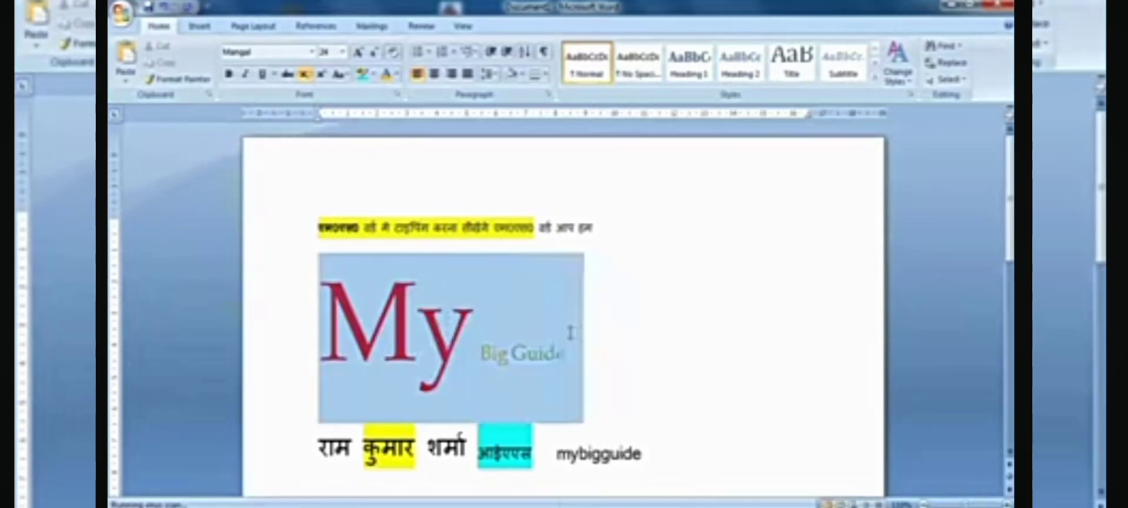
drag(637, 458, 553, 437)
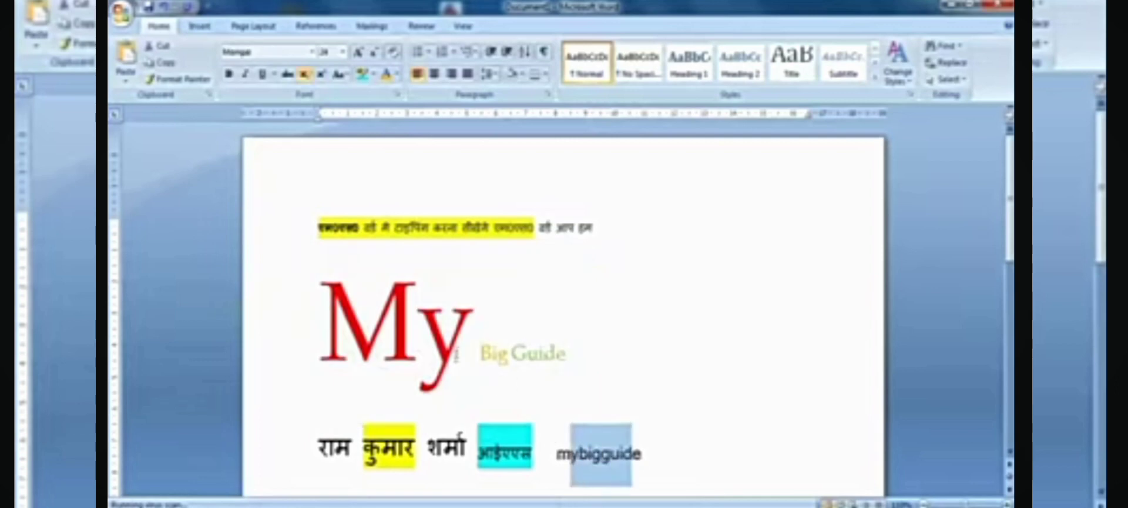
click(457, 353)
drag(666, 456, 555, 456)
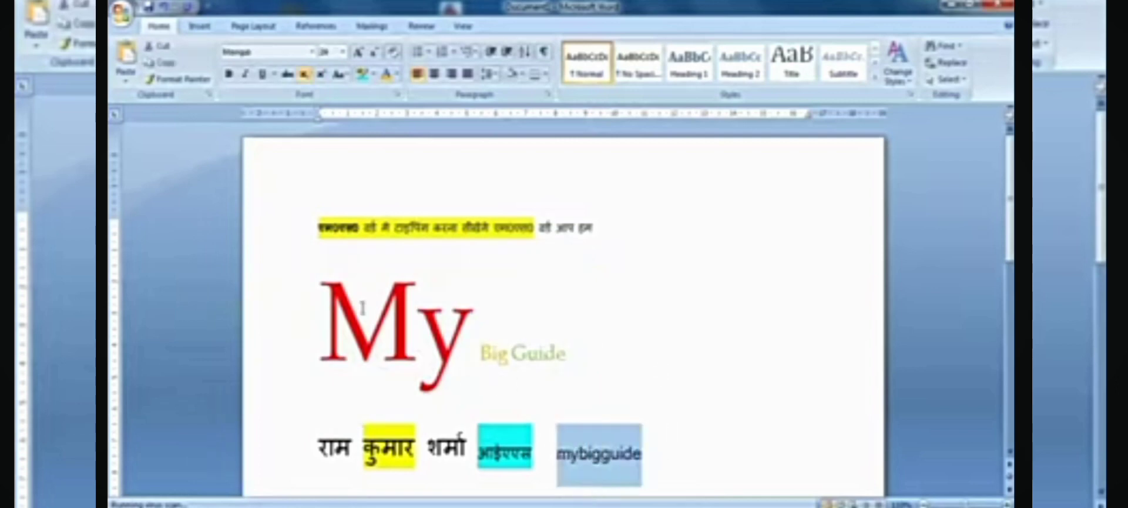
drag(325, 329, 605, 340)
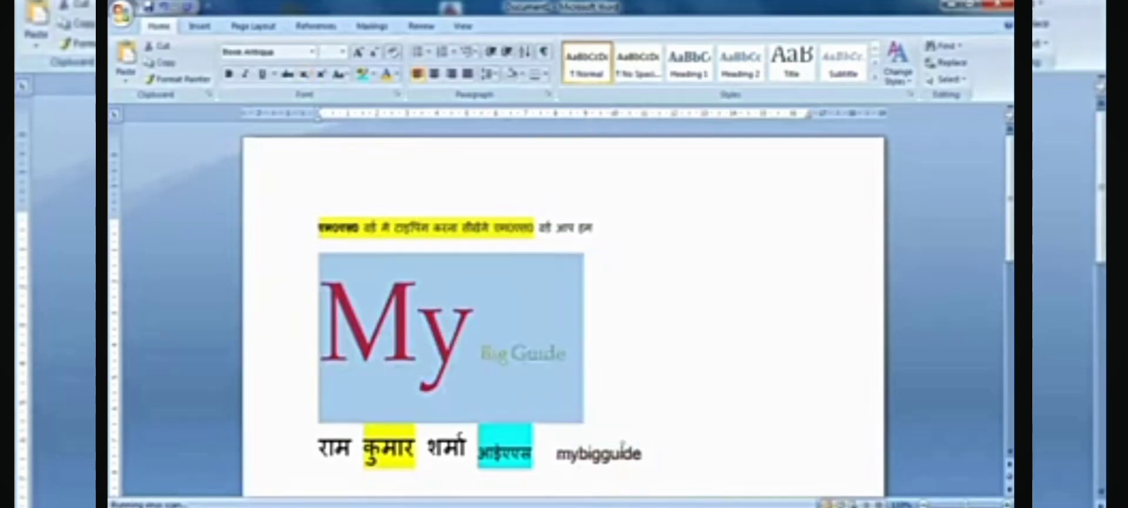
Replace the word "mybigguide" at the end of the Hindi name line with "youtube"
click(641, 459)
drag(557, 456, 665, 461)
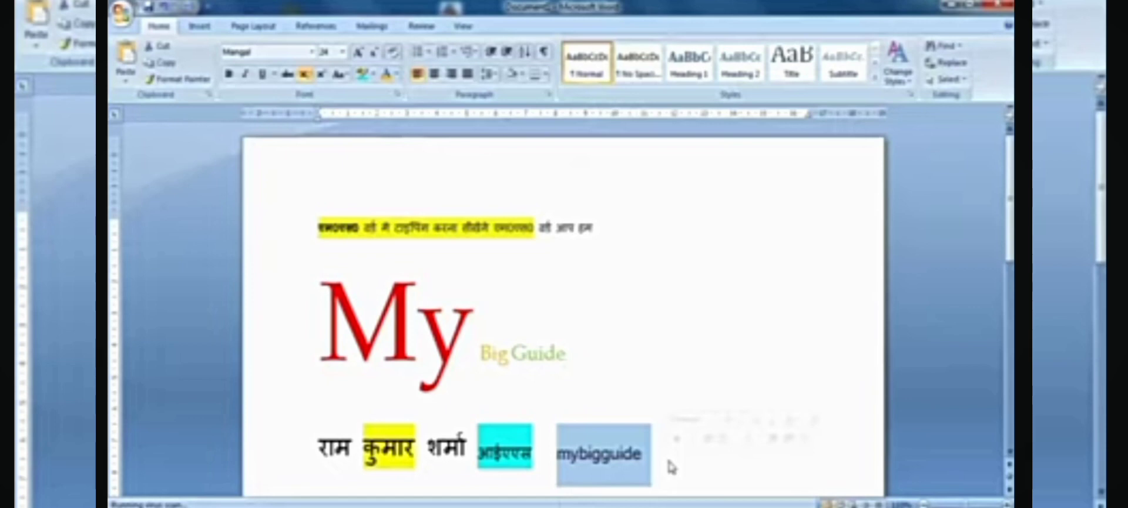
text(youtube)
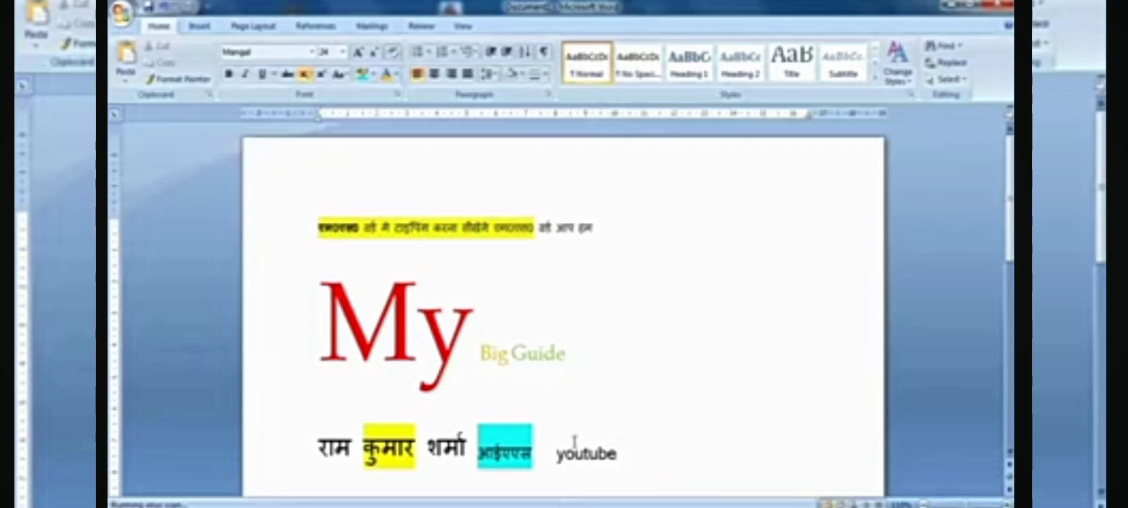
triple_click(610, 351)
drag(476, 329, 326, 331)
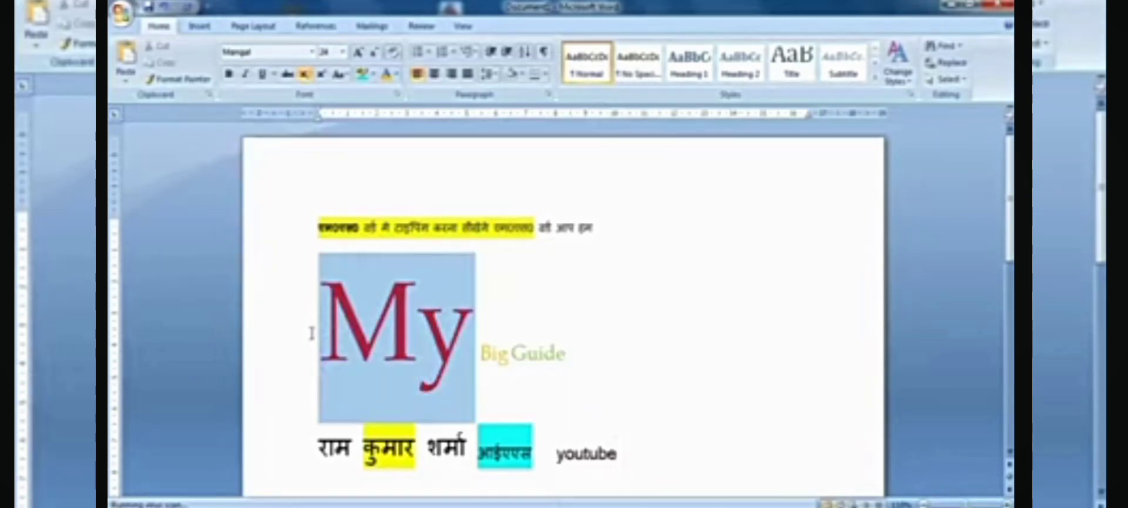
drag(639, 453, 549, 454)
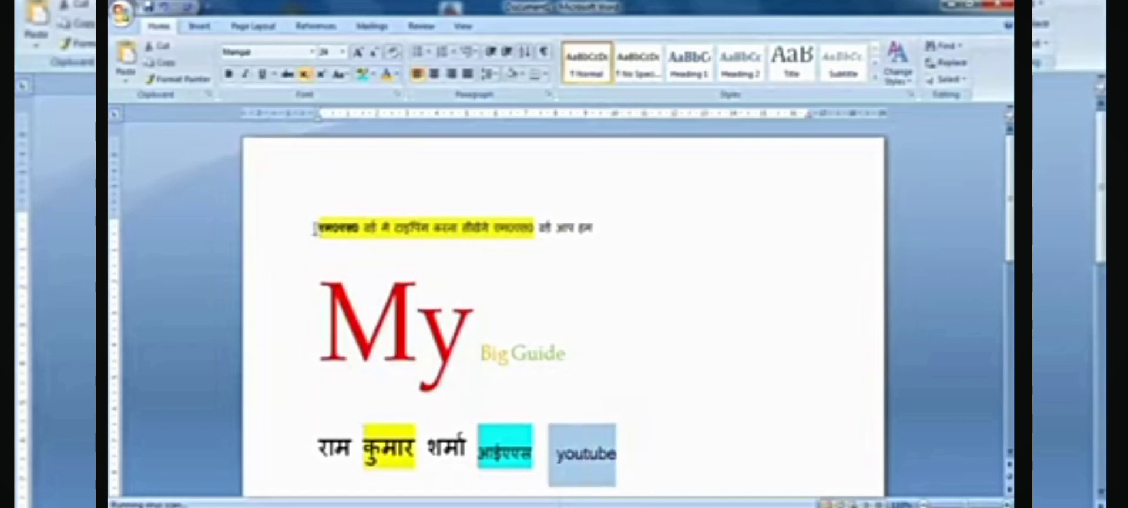
drag(314, 228, 493, 229)
click(663, 420)
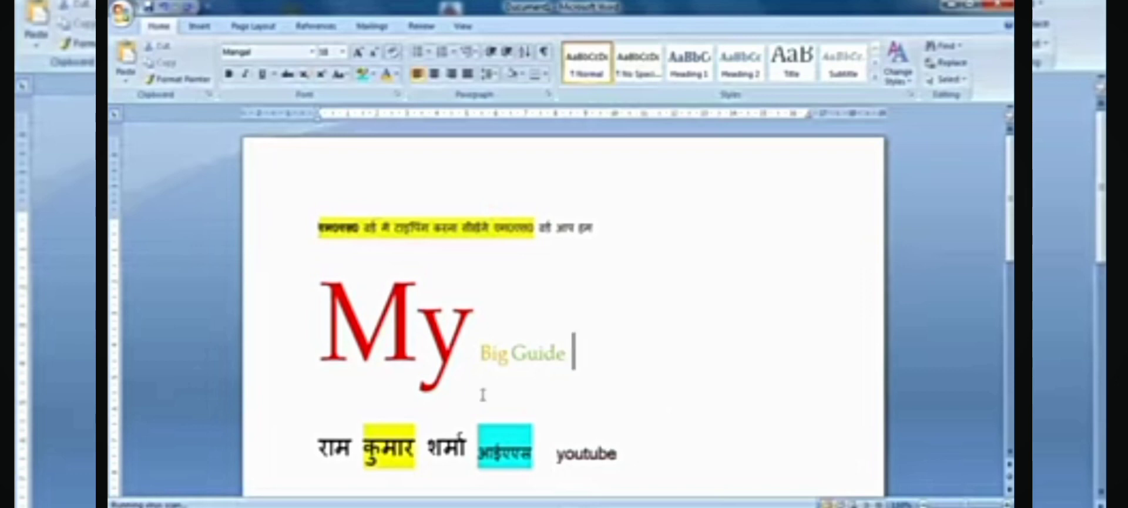
Copy the formatting of the large red word "My" onto the word "youtube" with Format Painter
double_click(464, 324)
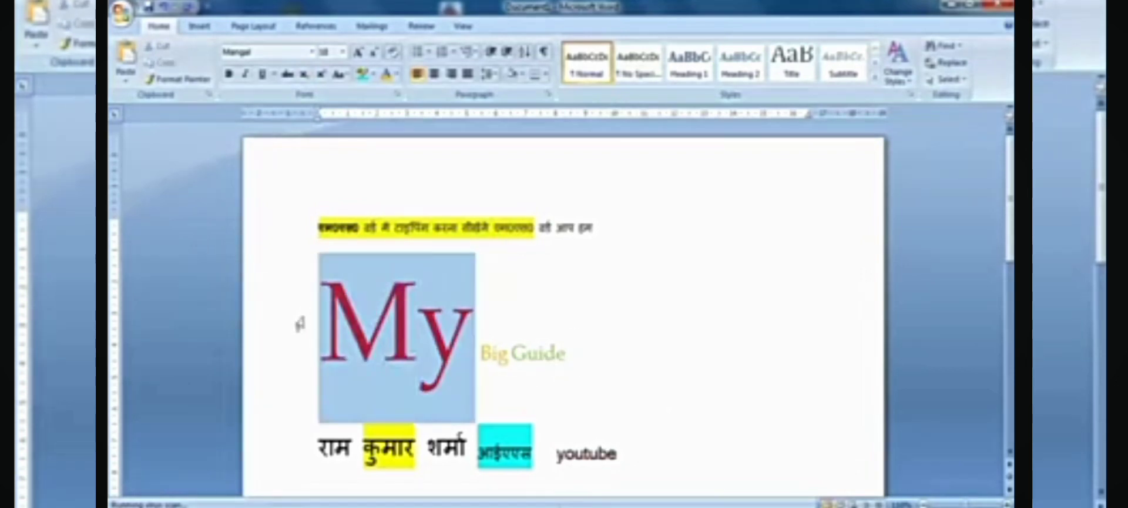
click(195, 88)
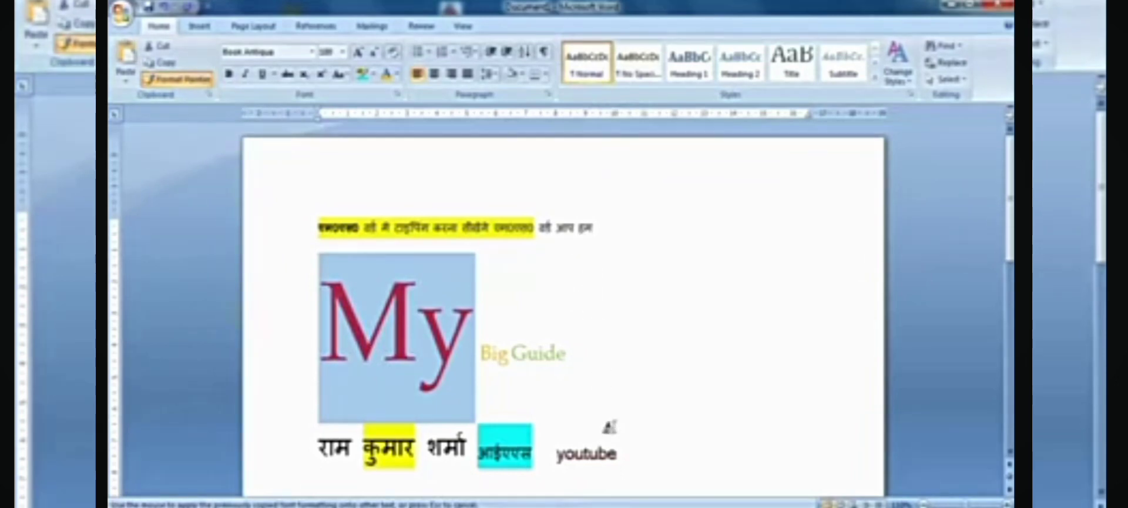
drag(617, 452, 552, 457)
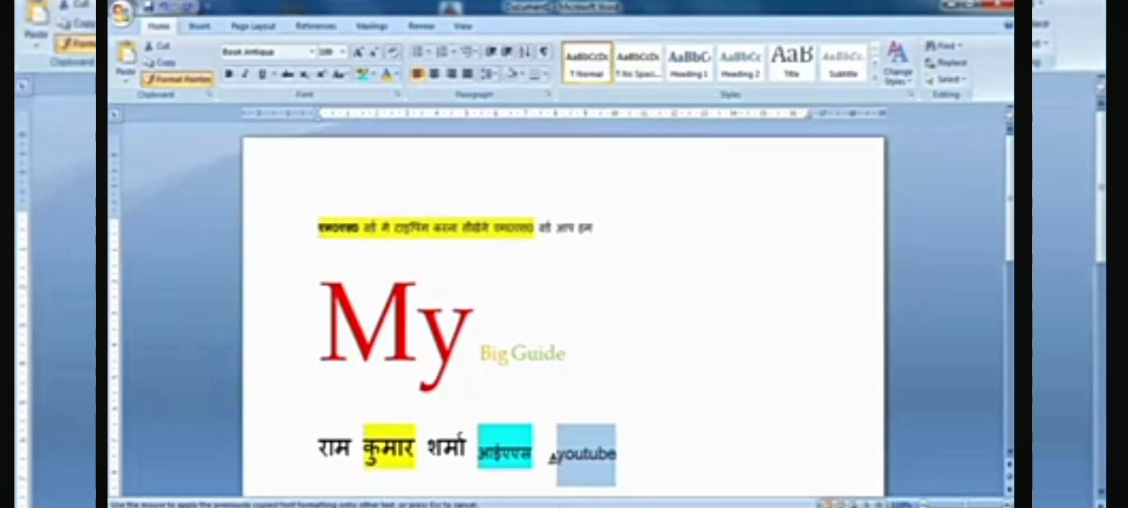
Copy the green formatting of the word "Guide" onto the large red word "youtube" with Format Painter
drag(552, 457, 554, 457)
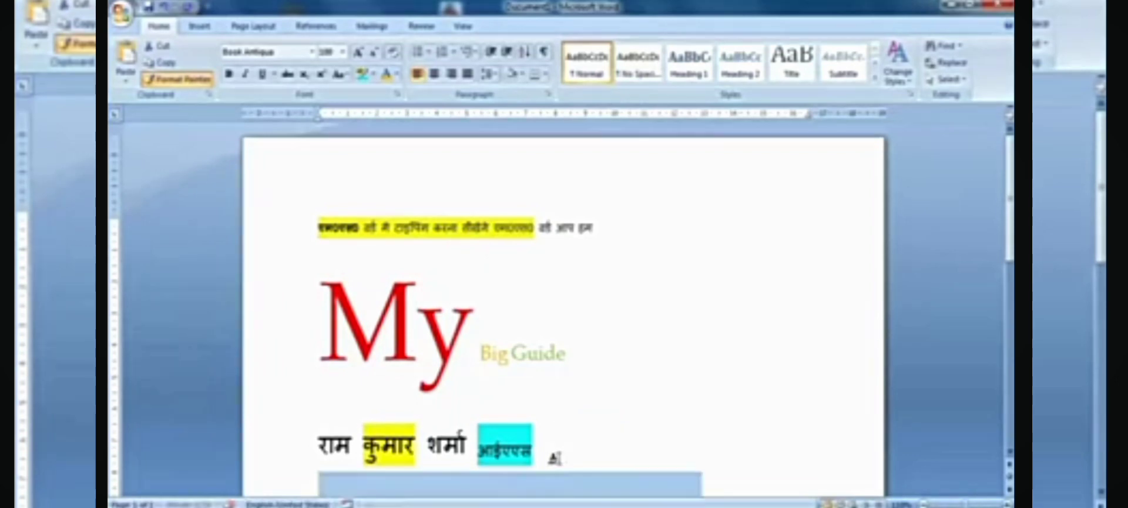
scroll(559, 463, down, 2)
click(367, 180)
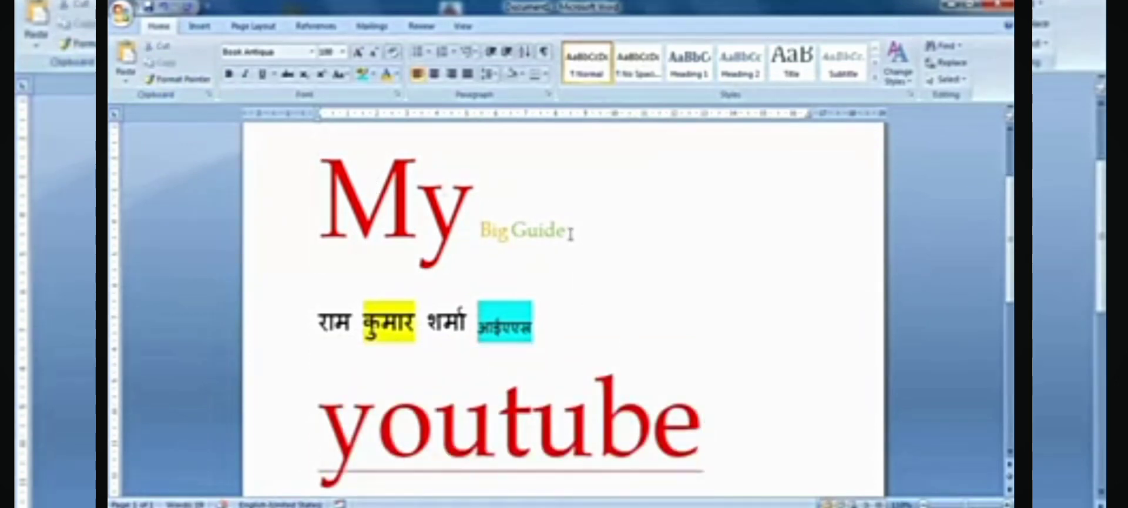
mouse_move(567, 234)
mouse_down()
mouse_move(512, 234)
mouse_move(559, 230)
mouse_up()
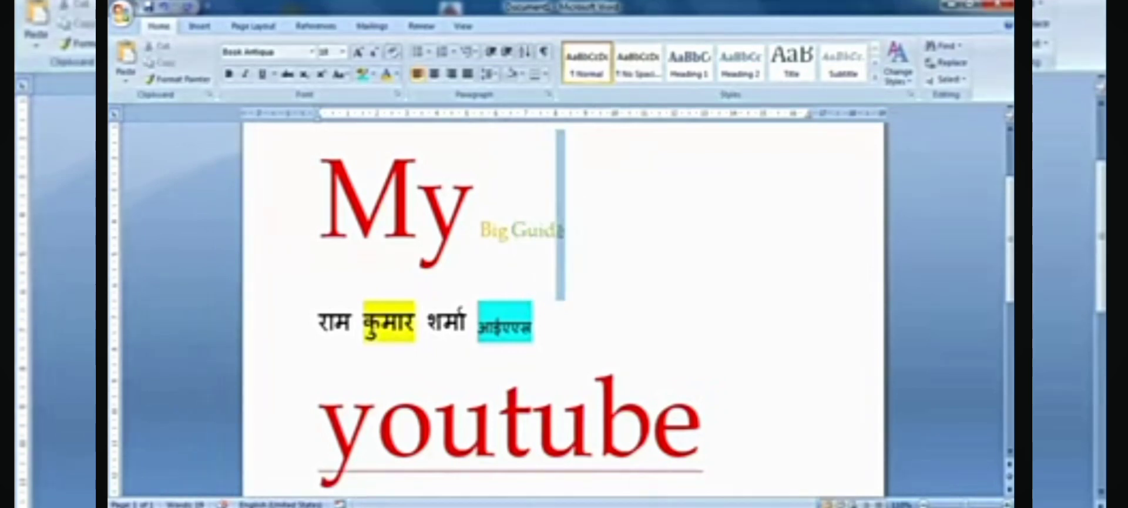
click(167, 79)
drag(315, 411, 693, 411)
click(597, 404)
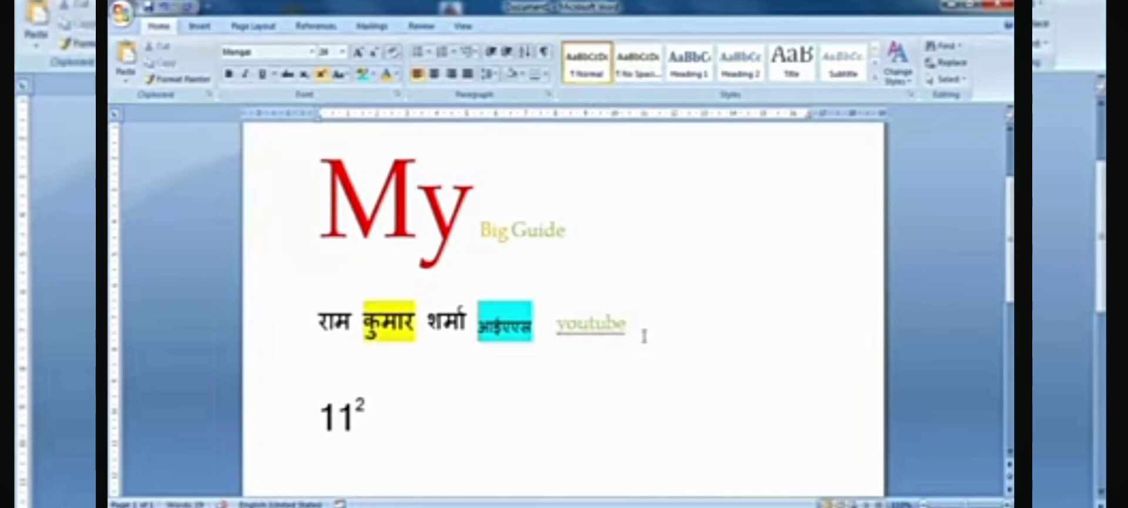
Copy the formatting of the turquoise-highlighted Hindi word onto the word "youtube" with Format Painter
double_click(506, 320)
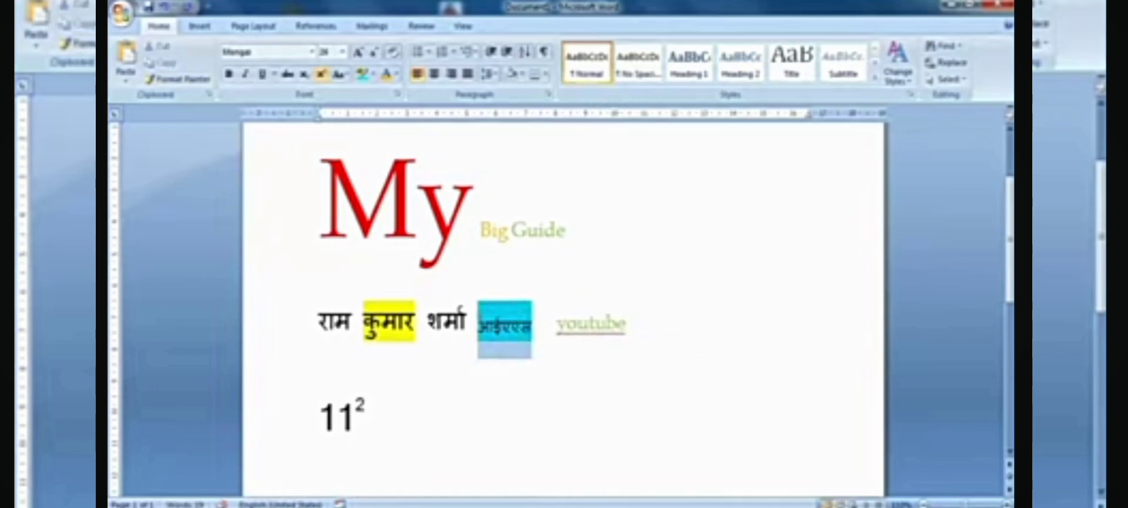
click(176, 79)
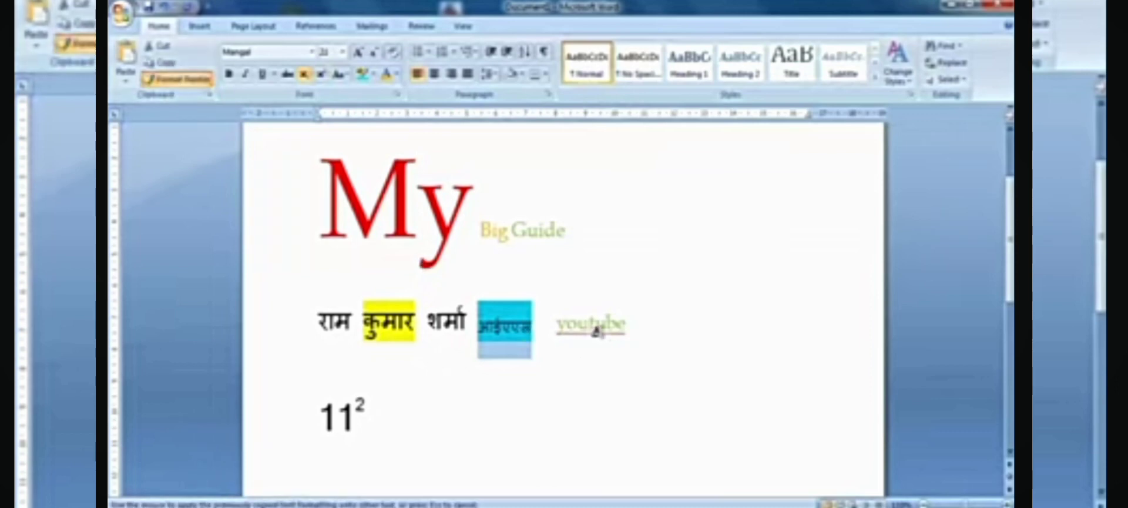
drag(626, 323, 554, 332)
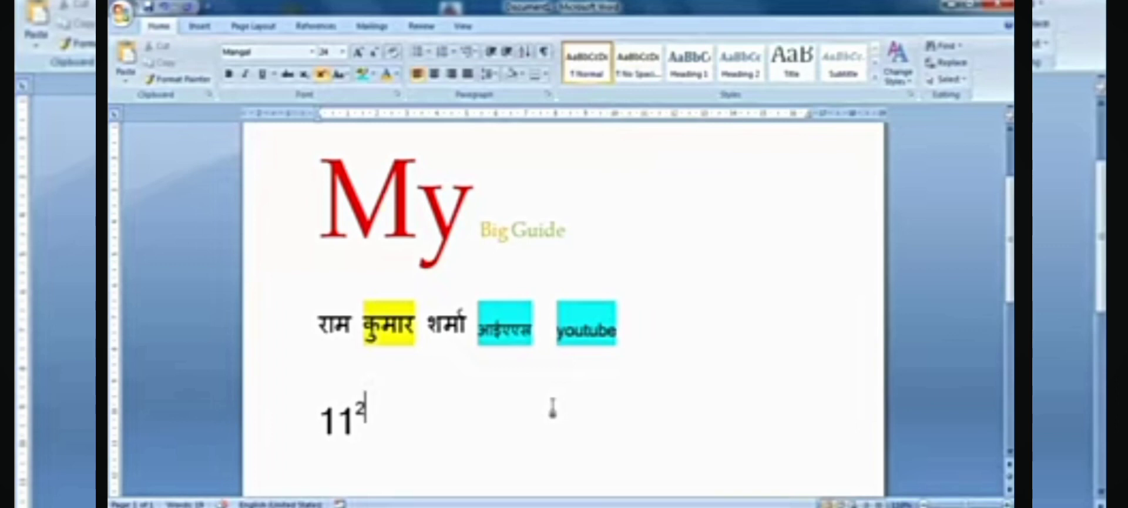
Clear the formatting of all the text, from the first Hindi sentence through the number with the superscript 2
drag(386, 410, 269, 219)
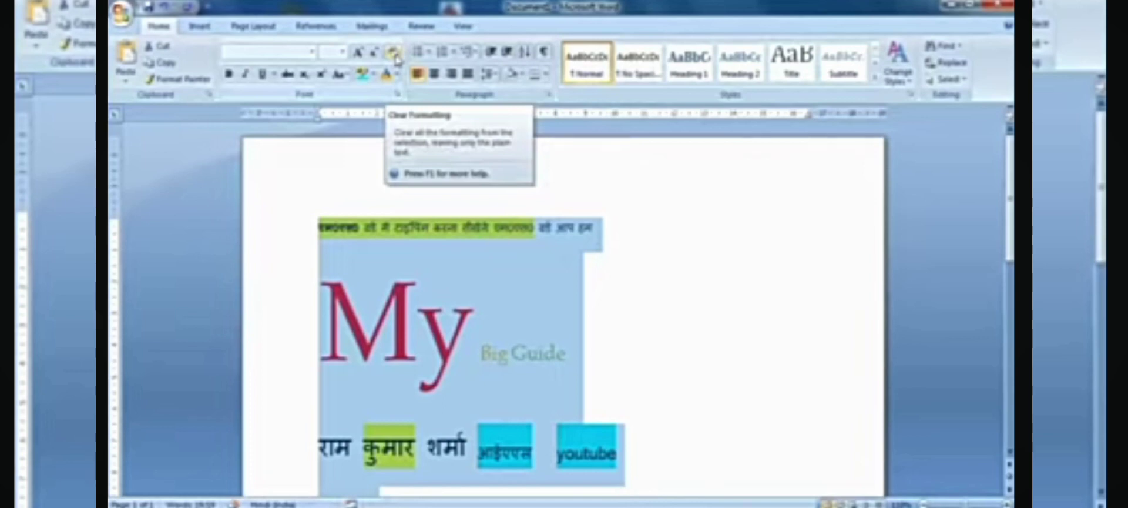
scroll(513, 280, down, 3)
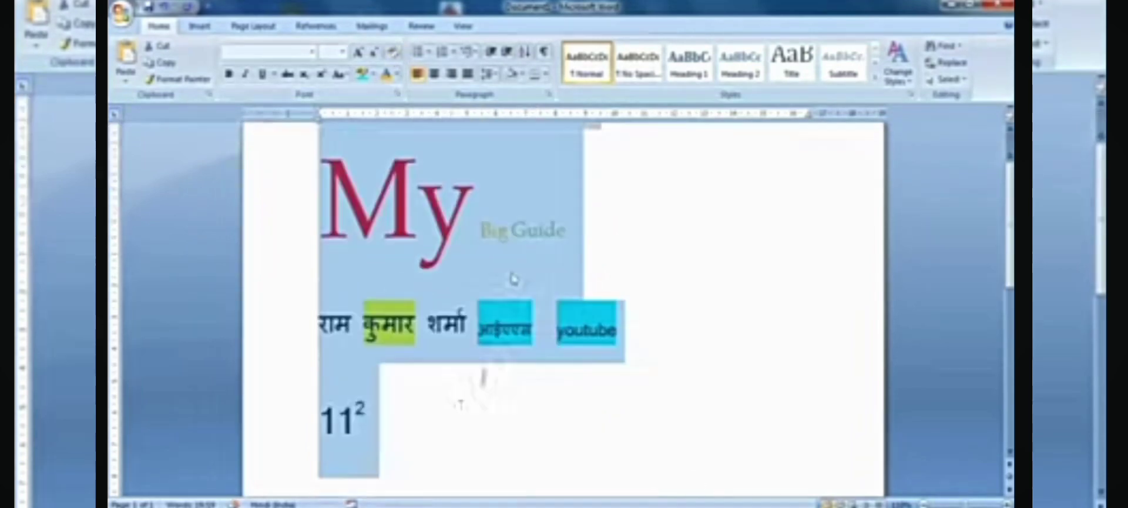
scroll(513, 279, down, 1)
click(379, 406)
drag(390, 392, 267, 188)
scroll(268, 188, up, 3)
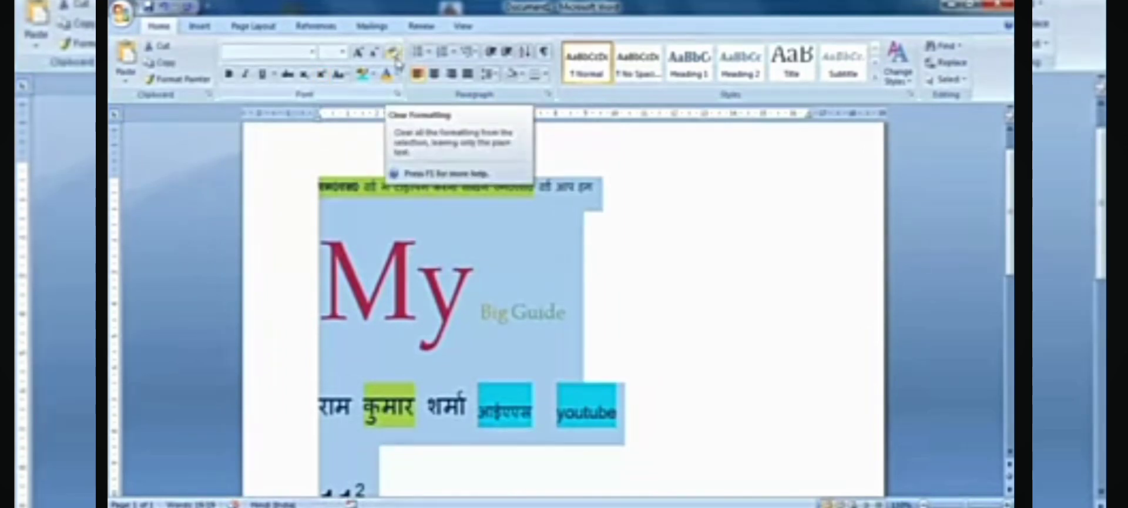
click(395, 57)
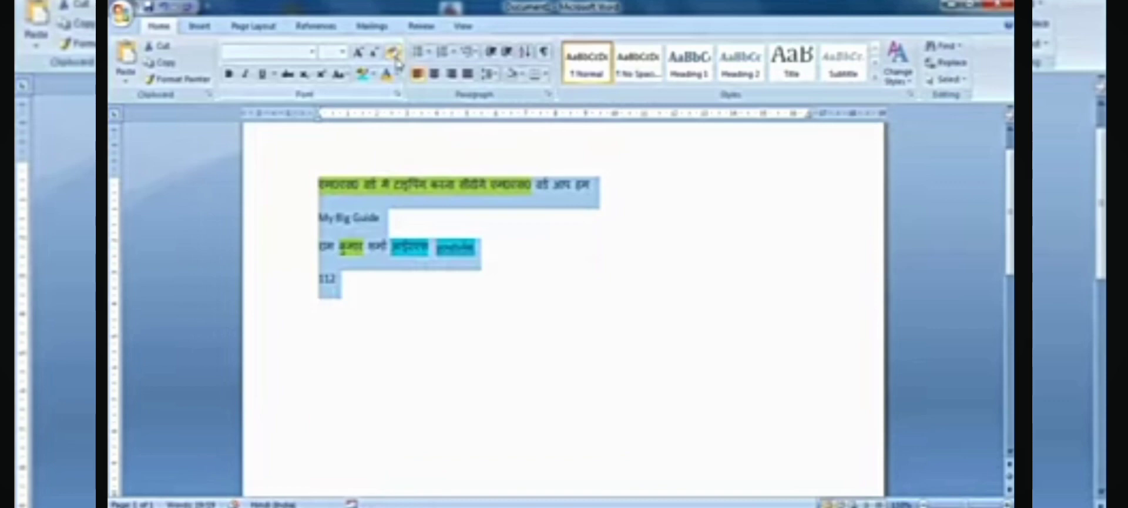
click(529, 252)
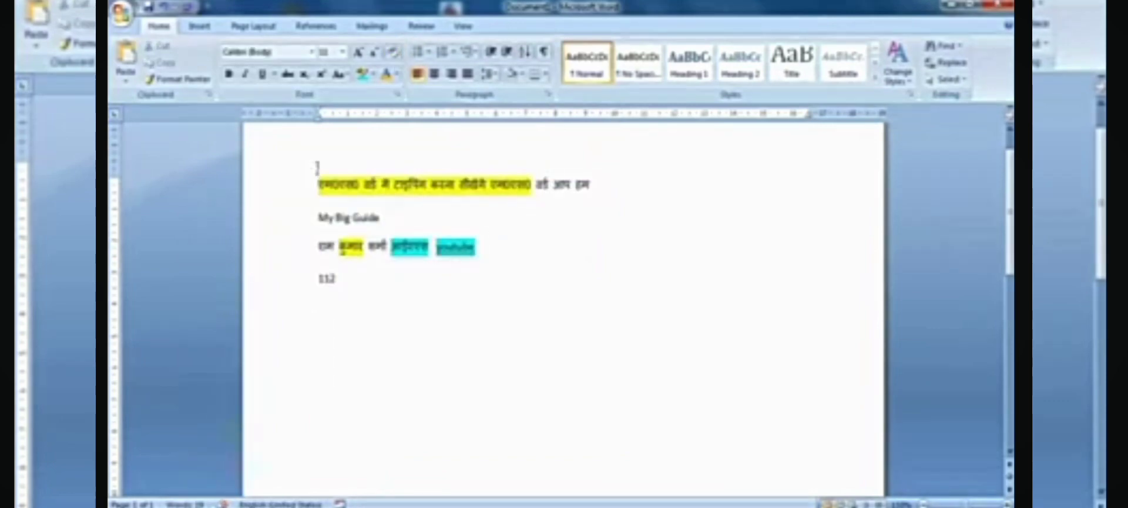
Remove the yellow and turquoise highlighting from the first three lines of text
drag(531, 187, 332, 185)
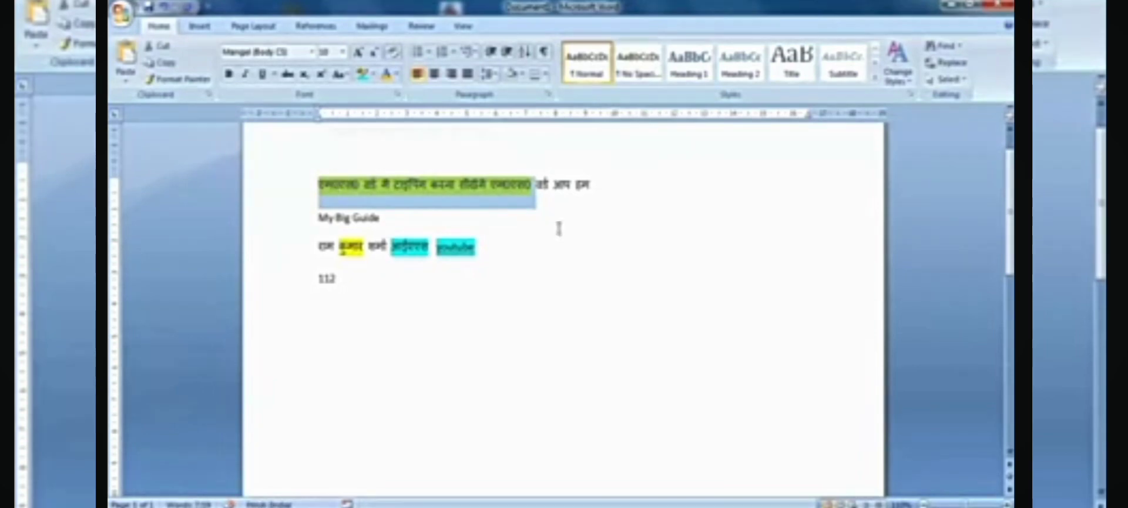
click(483, 271)
drag(513, 249, 296, 194)
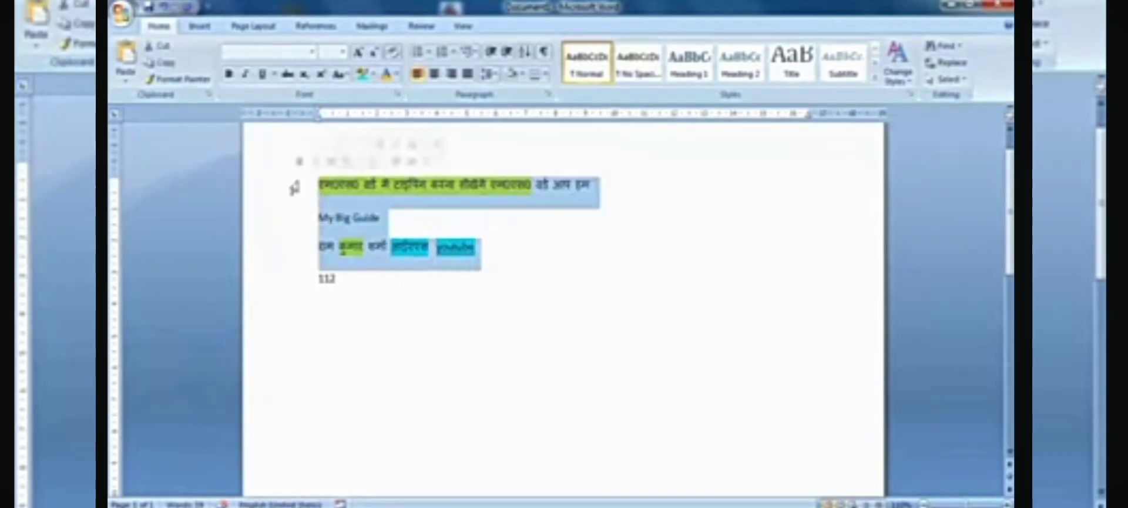
click(374, 75)
click(391, 164)
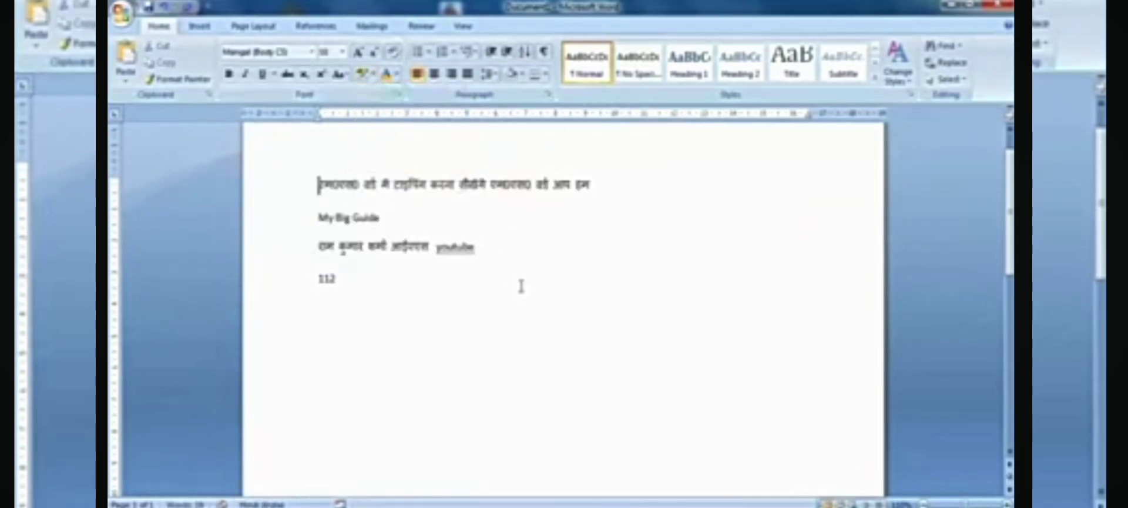
click(520, 286)
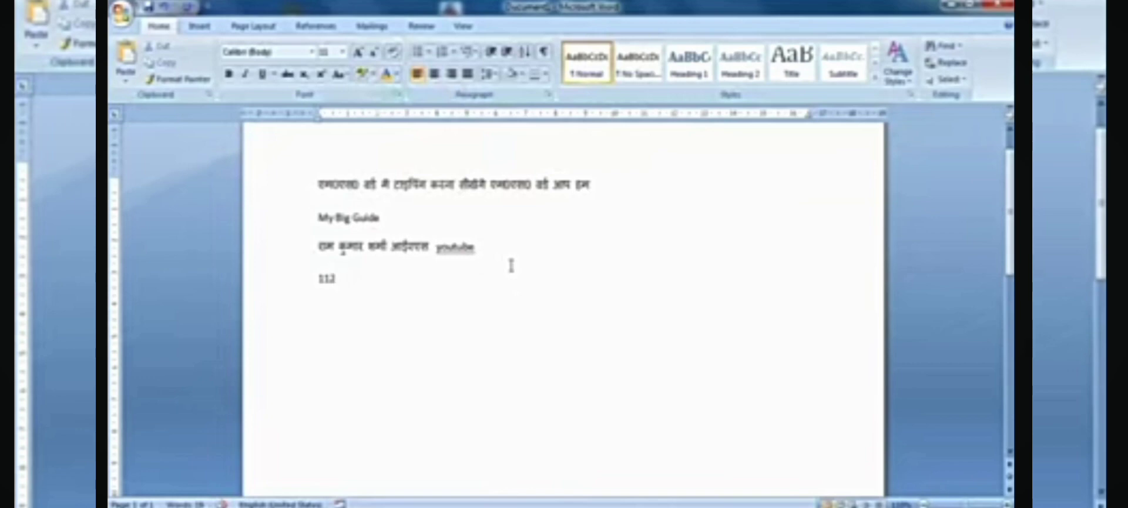